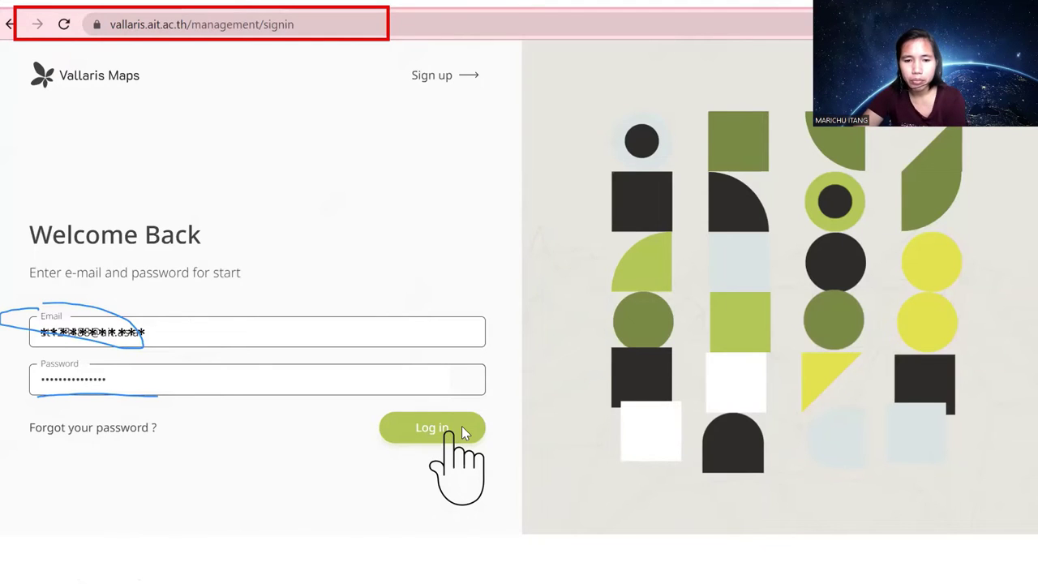
Sign in to Vallaris Maps with the prefilled credentials and open Vallaris Management.
click(461, 430)
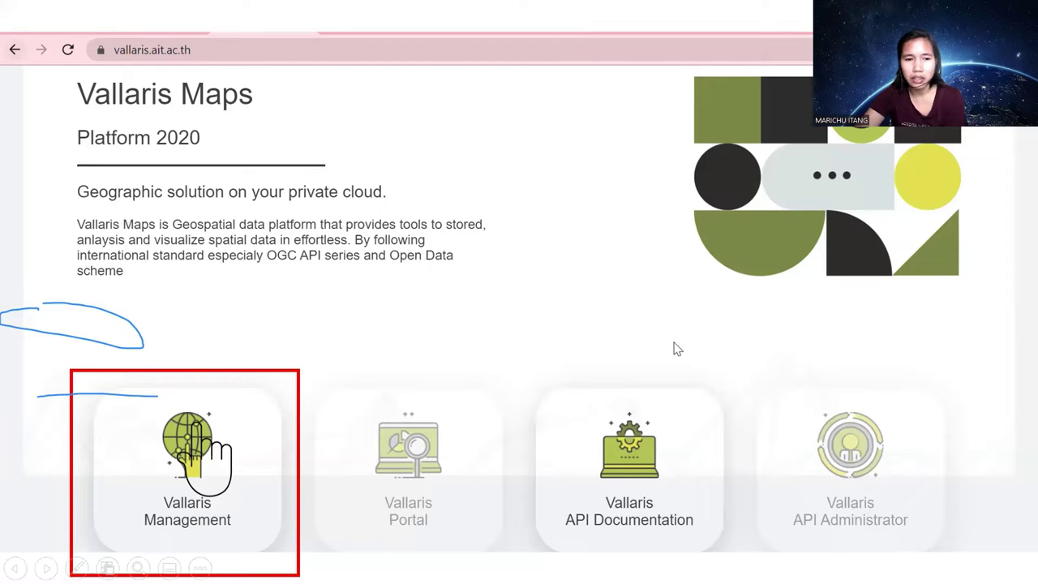
click(172, 488)
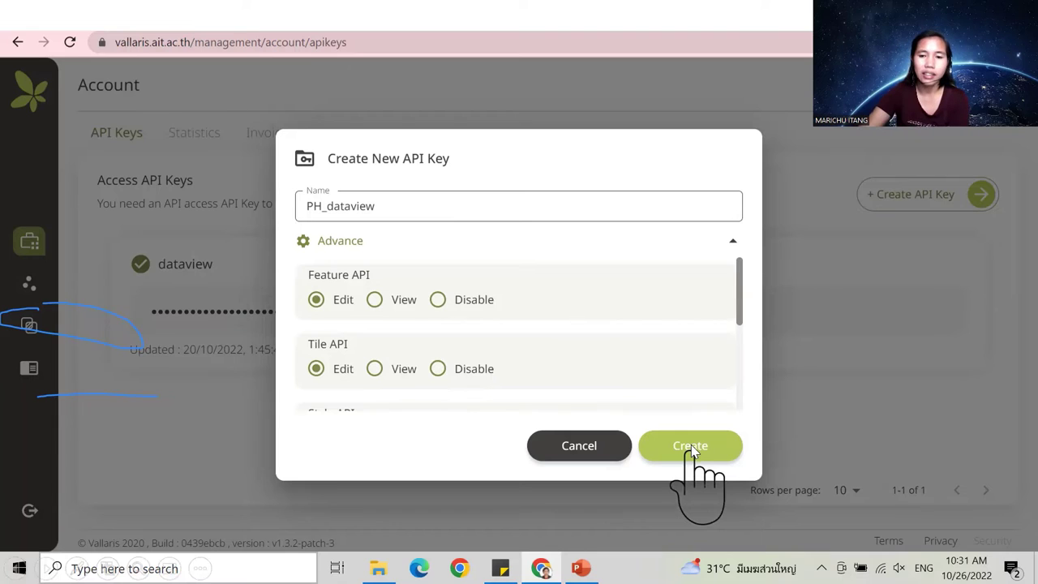
Create an API key named PH_dataview with Edit access for the Feature and Tile APIs, and reveal the new key.
click(690, 444)
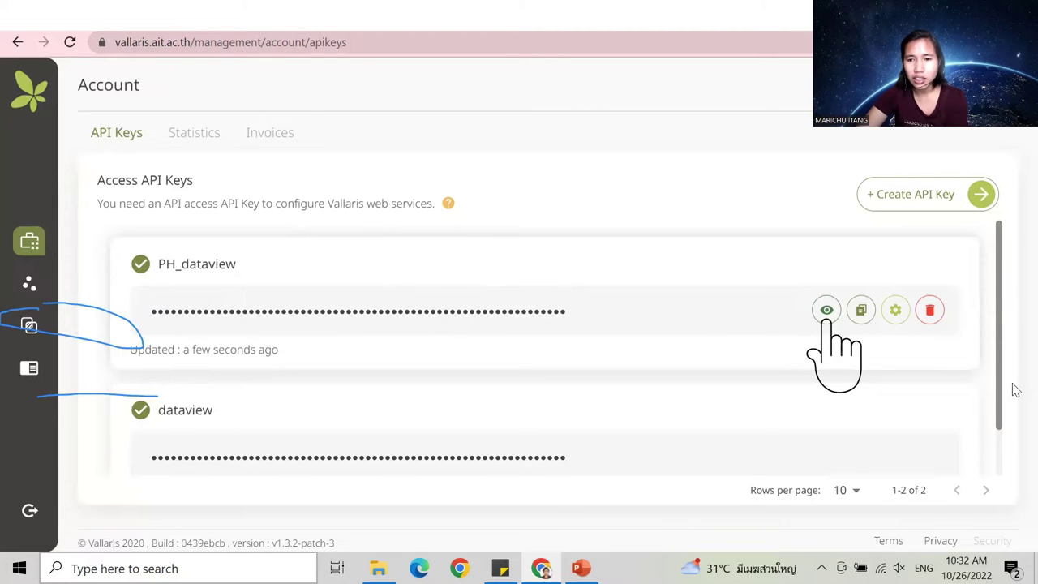
click(840, 314)
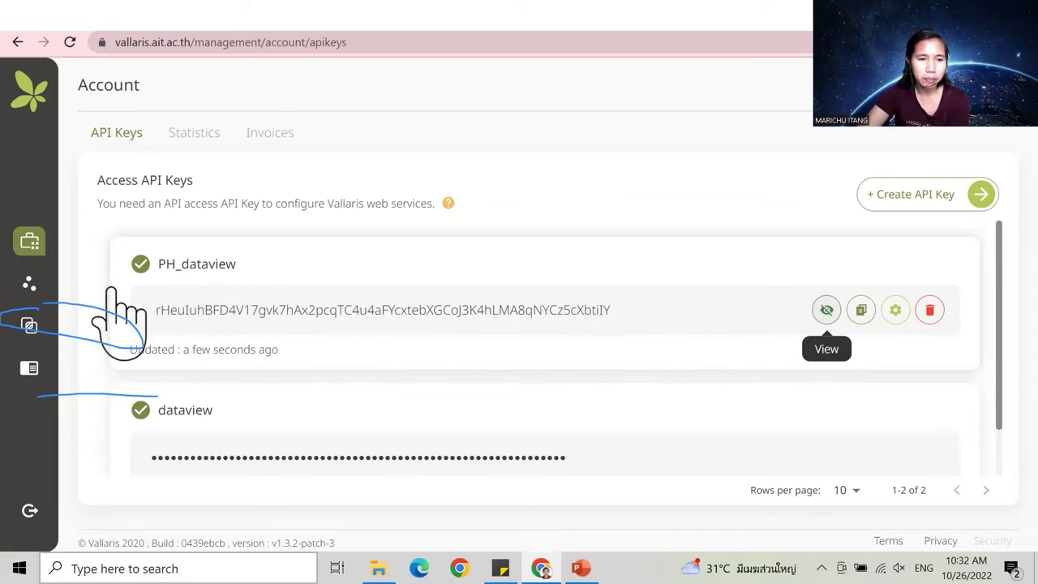
In Studio, create the feature PHcities, described as "Cities in Luzon Area Philippines", from the ESRI Shapefile archive PH Cities_Muni.zip.
click(29, 282)
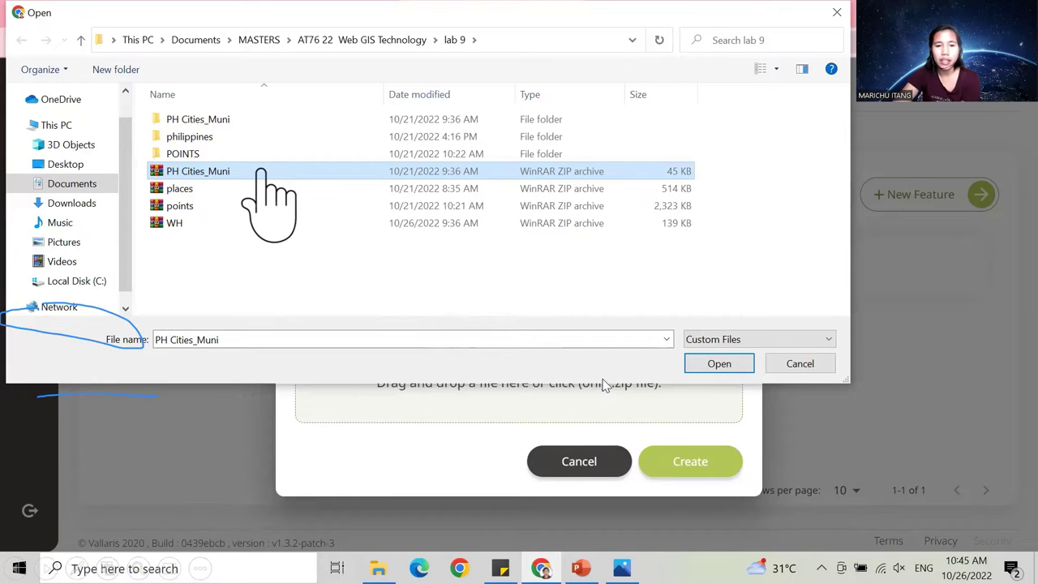
double_click(261, 172)
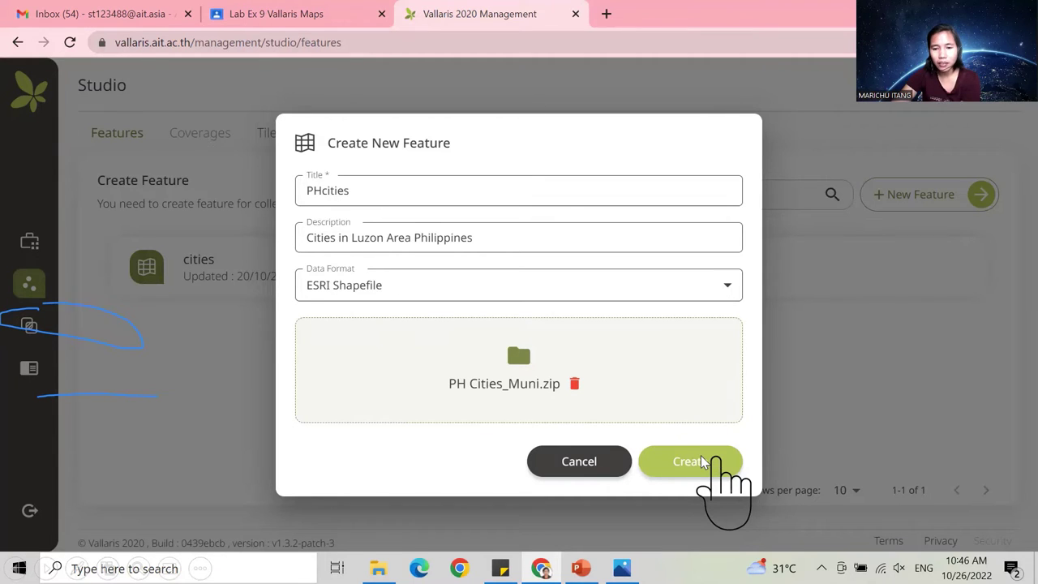
click(716, 461)
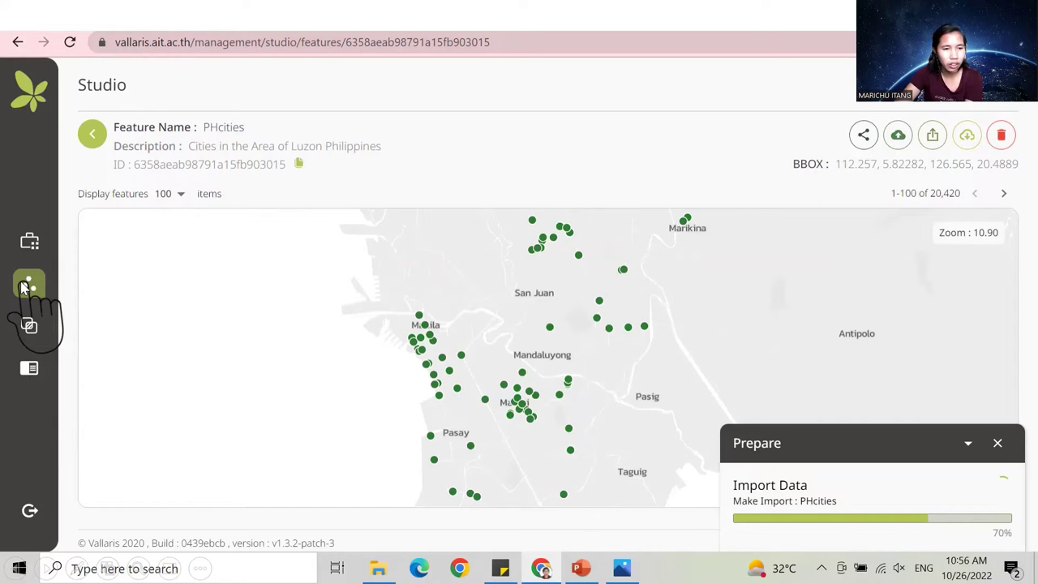
Create new tiles titled PHcities using the PHcities feature as the only source.
key(alt+Tab)
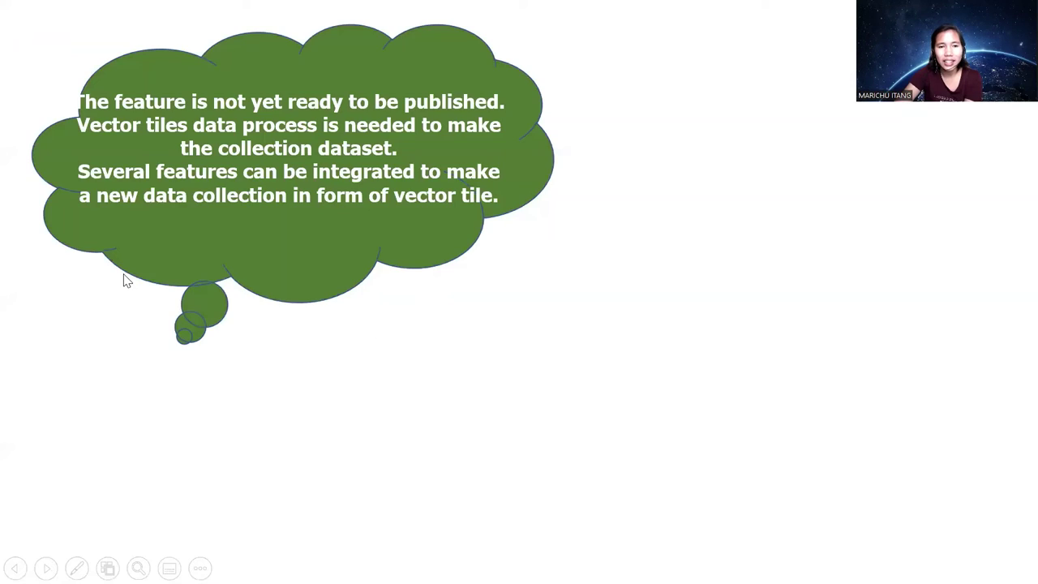
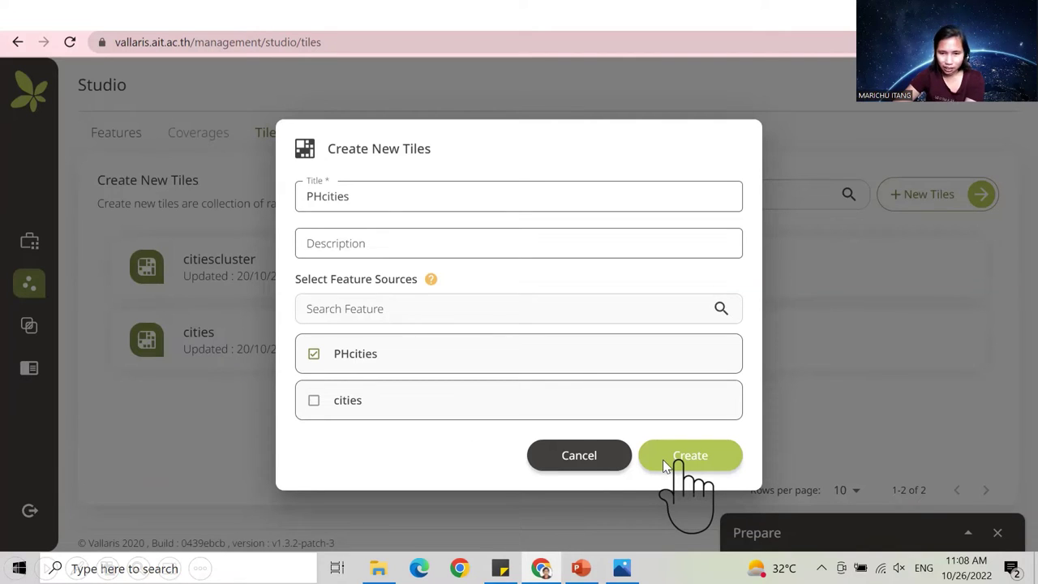
click(662, 459)
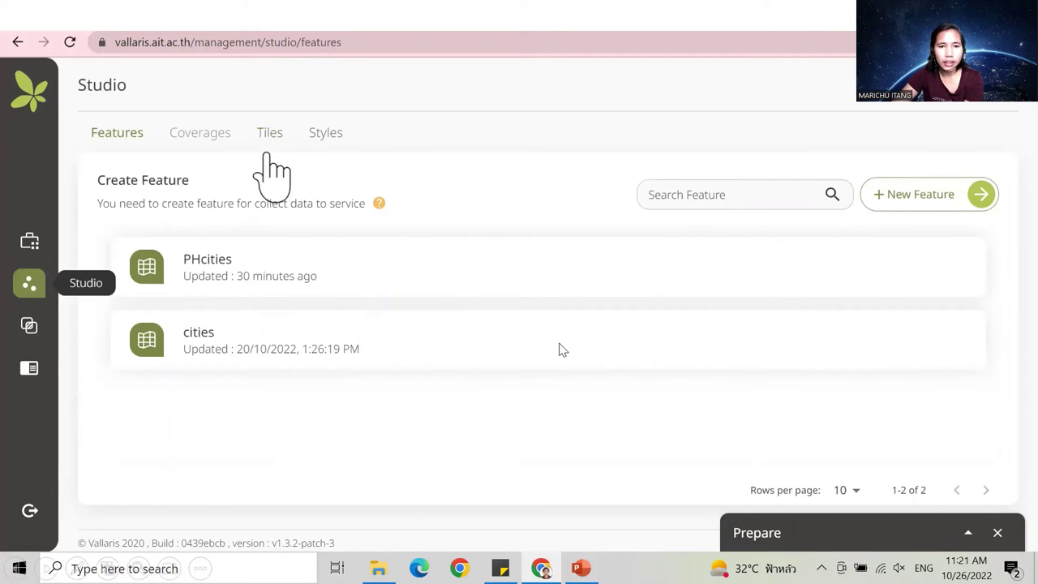
Create a new style titled PHcities based on the Empty Style from the gallery.
click(324, 132)
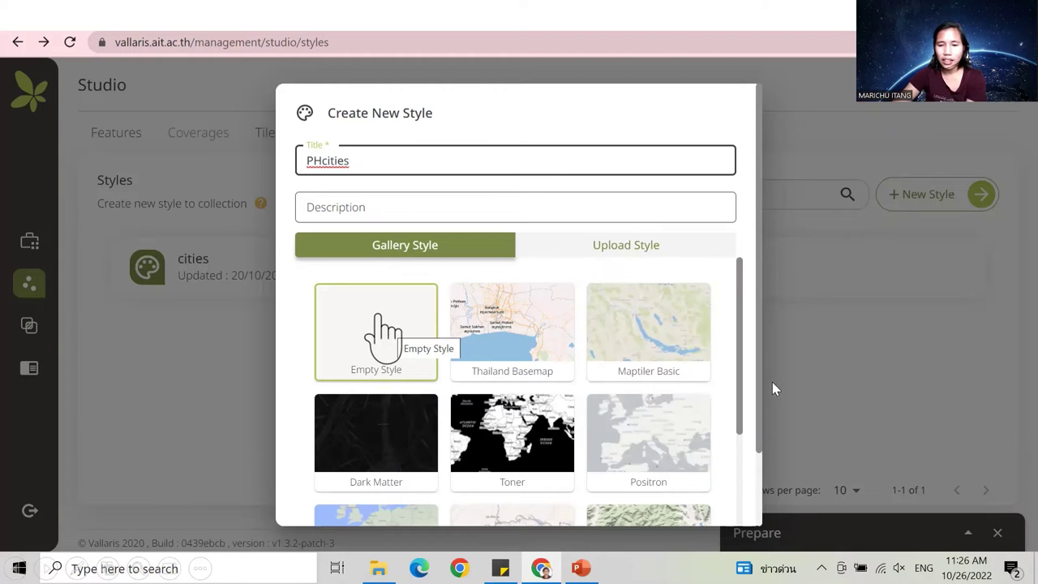
click(381, 332)
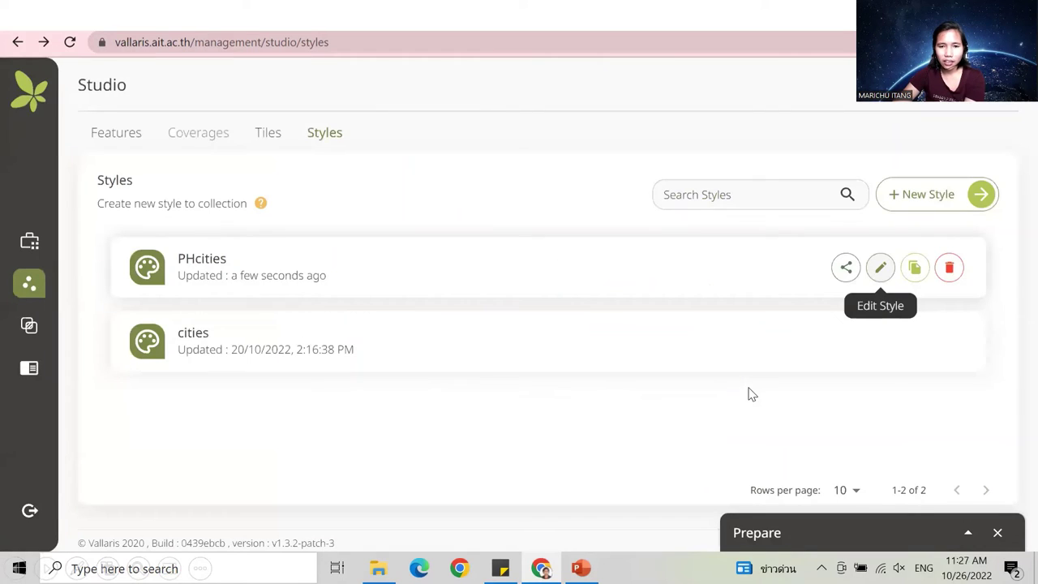
Open the PHcities style for editing and add a new layer named PHcities.
click(878, 268)
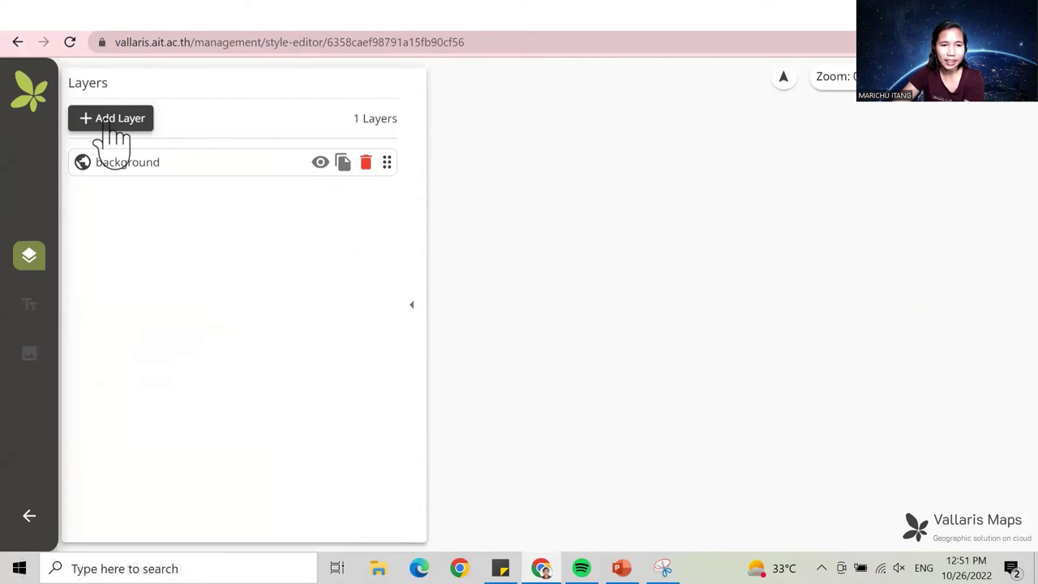
click(91, 127)
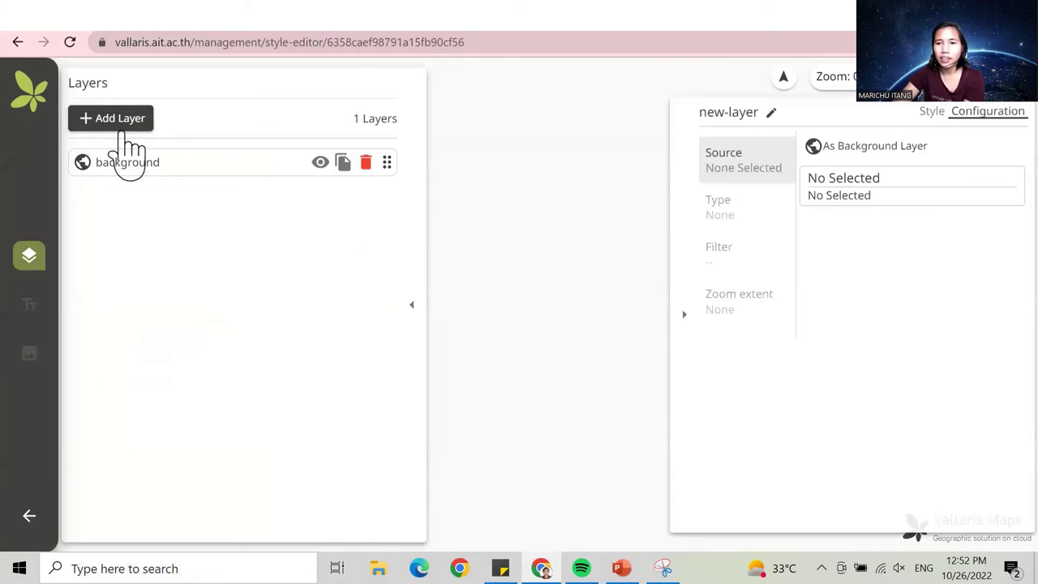
click(770, 113)
text(PHcities)
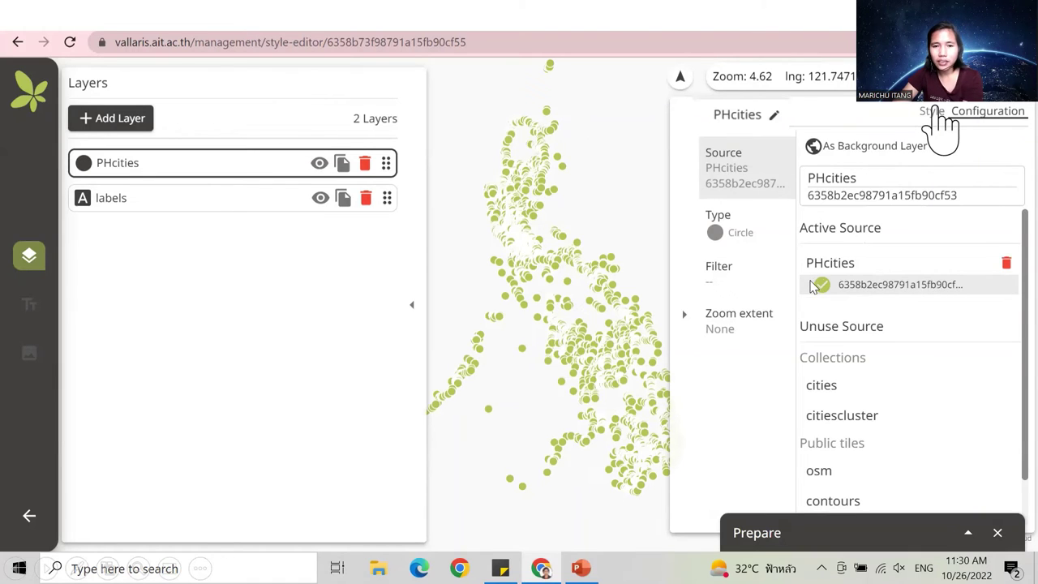
Style the PHcities layer's circles in purple with a radius of 3.
click(941, 111)
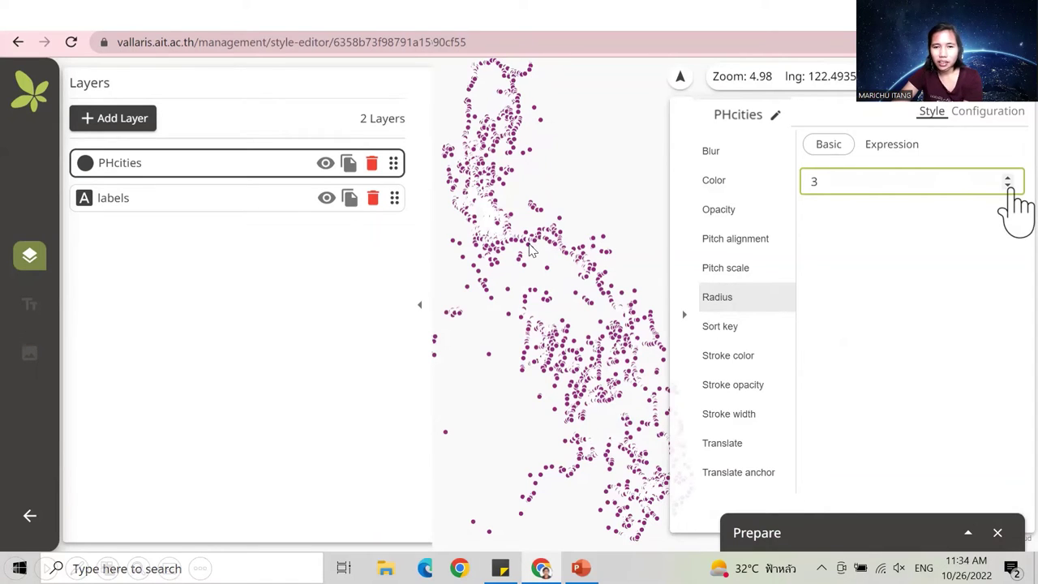
key(alt+Tab)
key(alt+Tab)
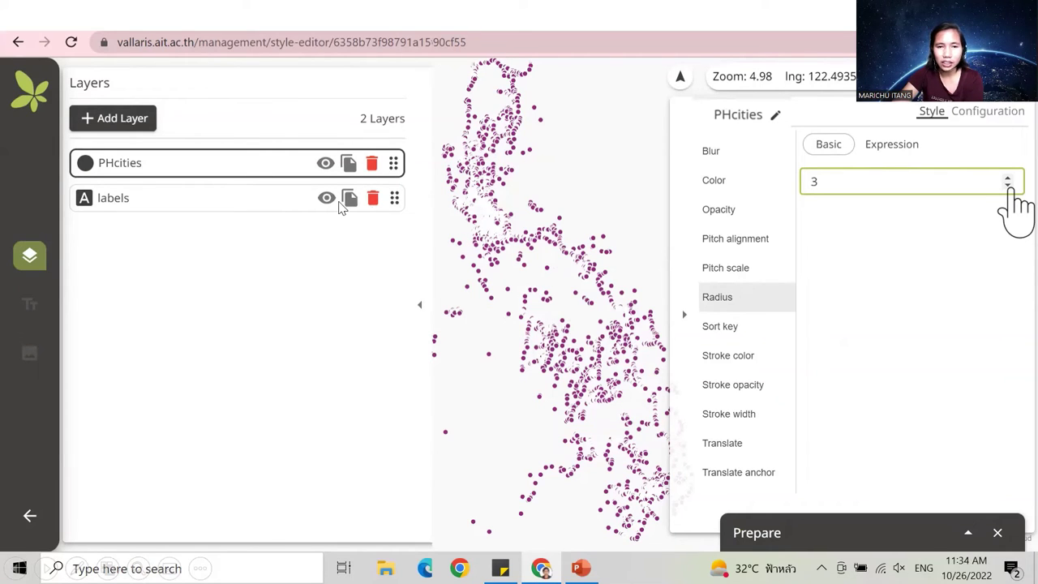
key(alt+Tab)
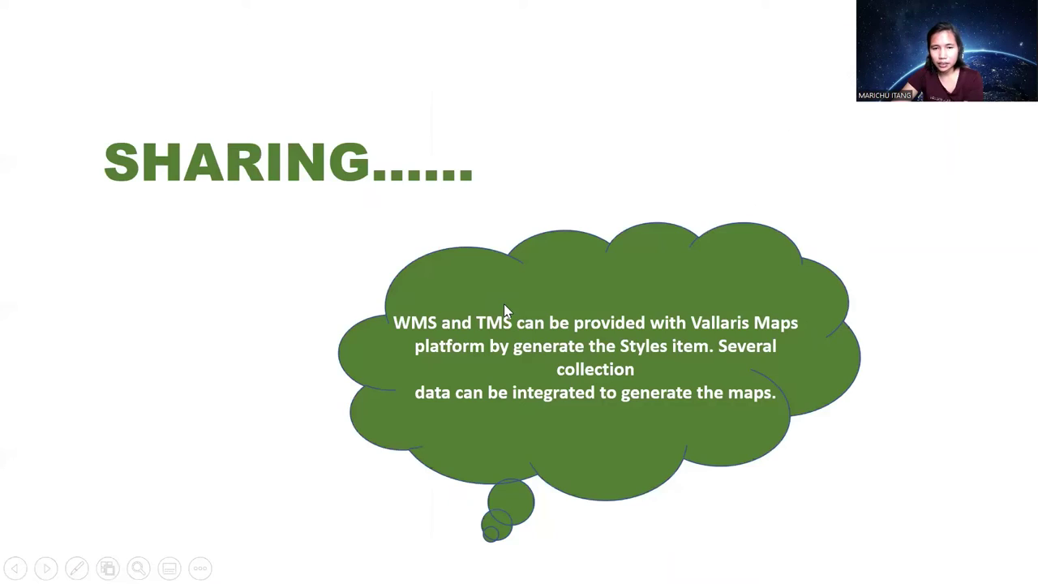
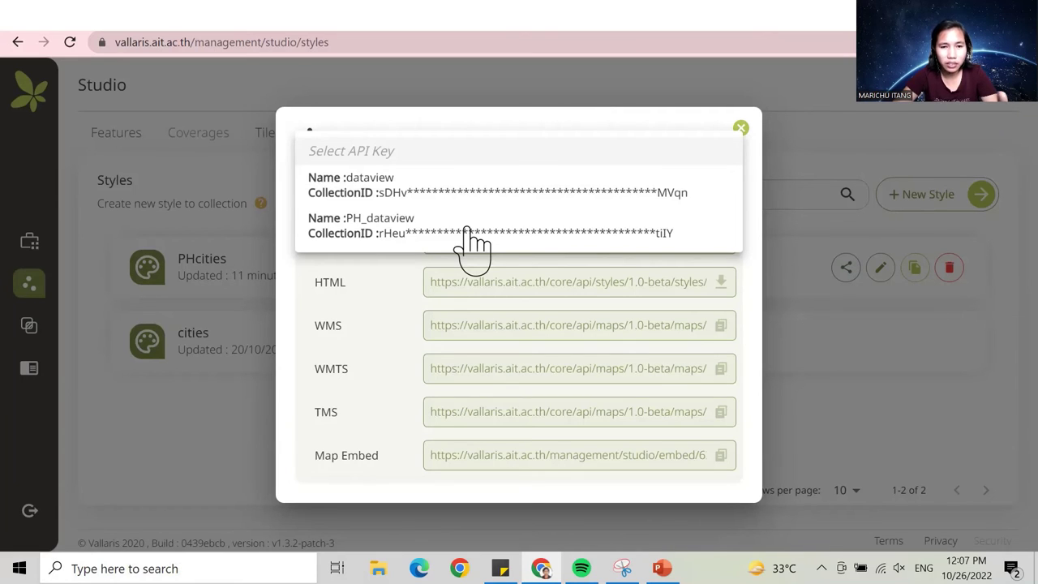
Choose the PH_dataview API key for the PHcities style's sharing links.
click(465, 232)
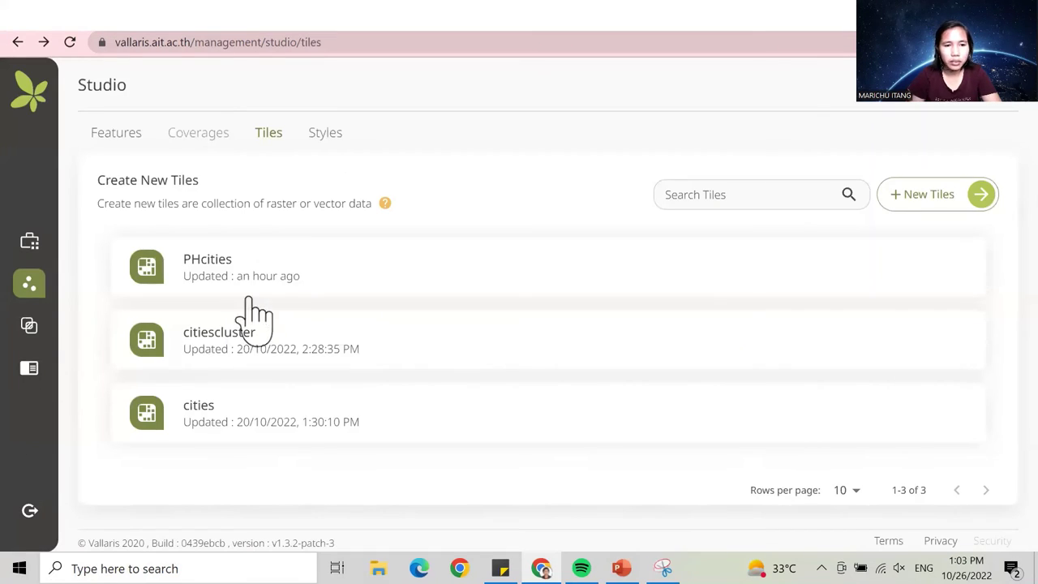
Open the PHcities tiles and bring up their API service link with the PH_dataview key selected.
click(343, 278)
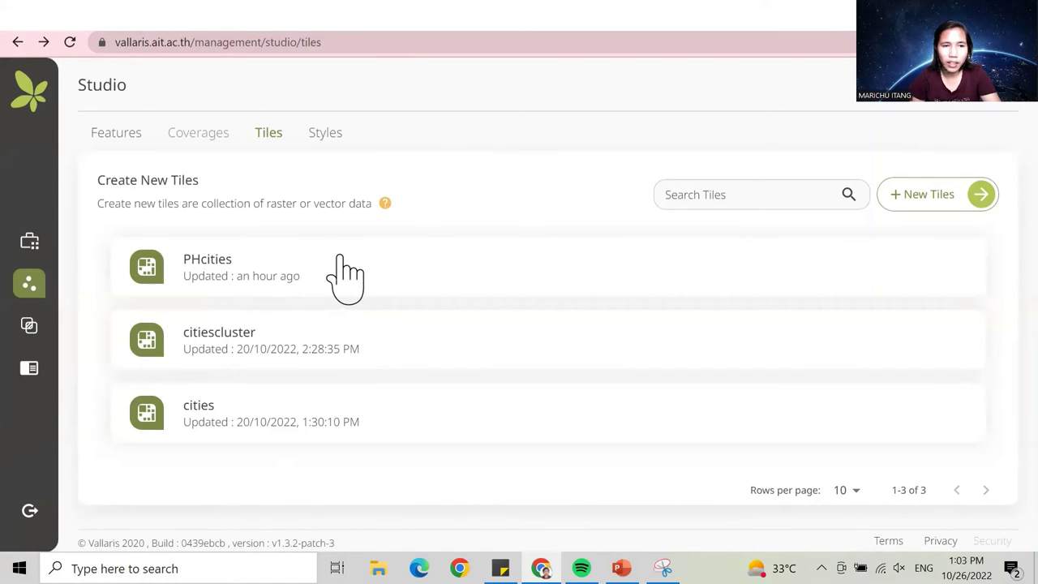
click(344, 276)
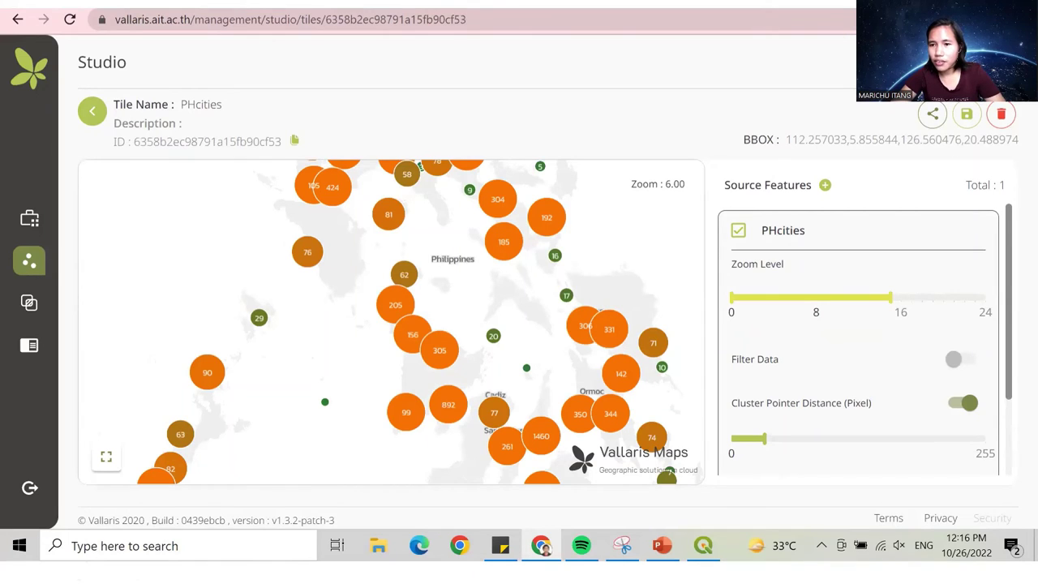
drag(933, 103, 1005, 113)
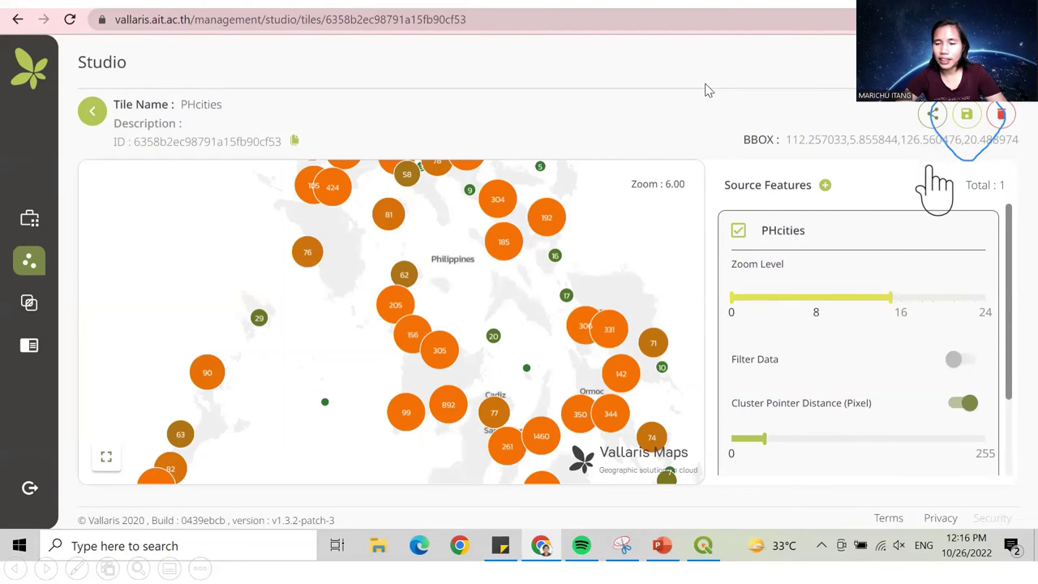
click(932, 113)
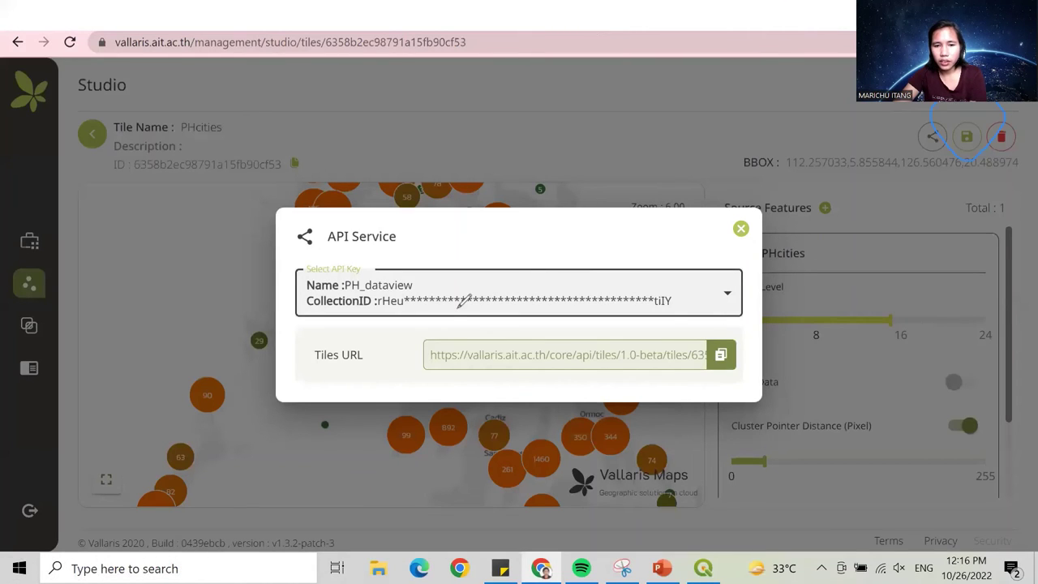
drag(427, 325, 580, 399)
drag(394, 375, 440, 321)
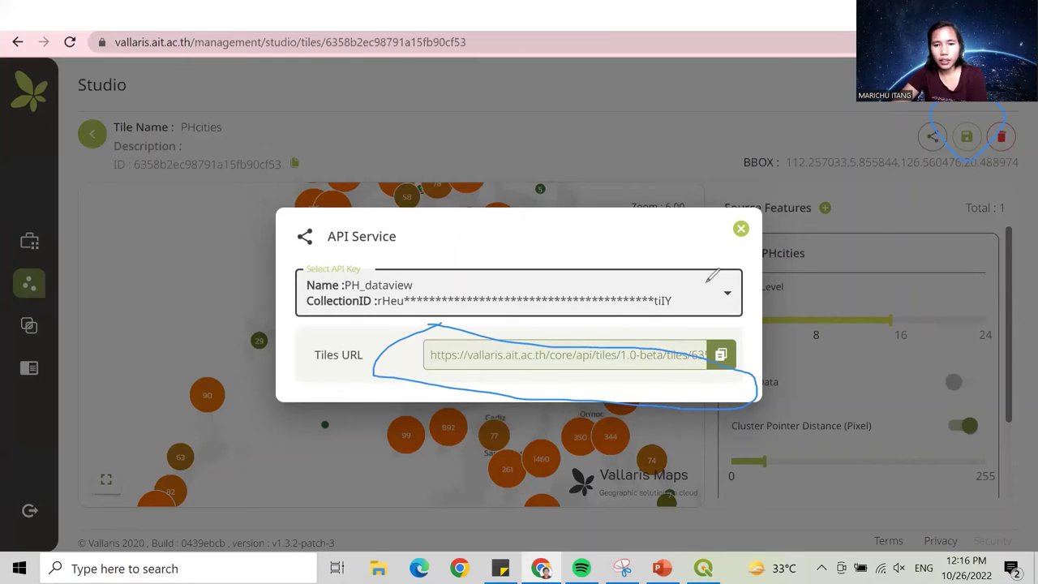
key(e)
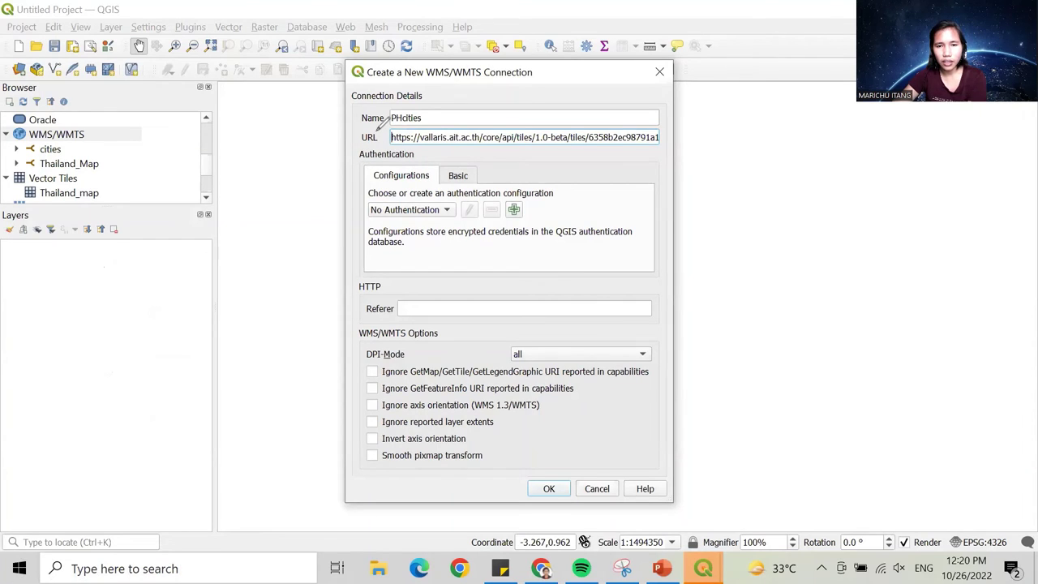
mouse_move(378, 121)
mouse_down()
mouse_move(683, 140)
mouse_move(478, 151)
mouse_move(392, 145)
mouse_move(377, 132)
mouse_up()
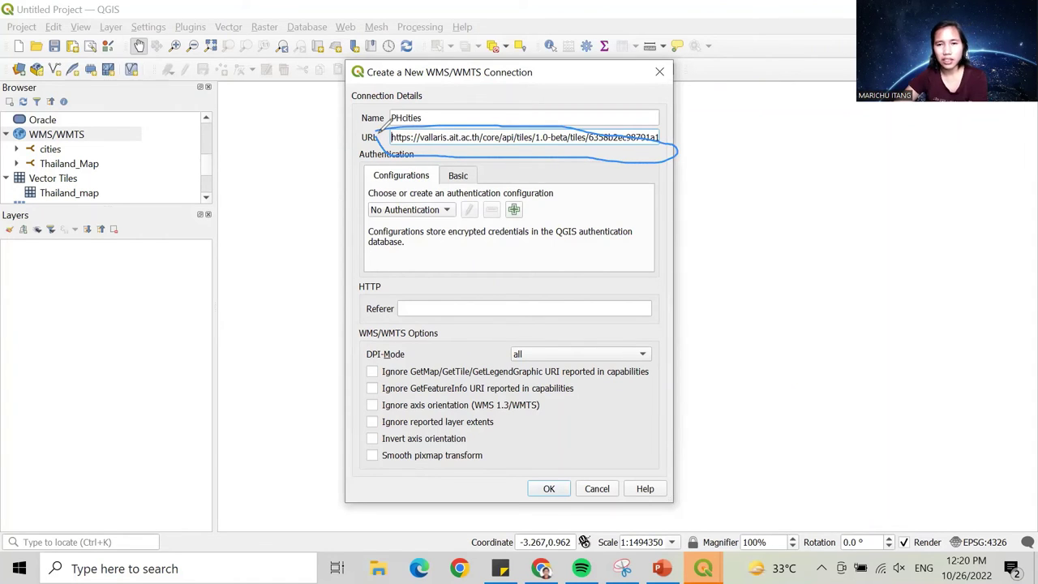
click(584, 151)
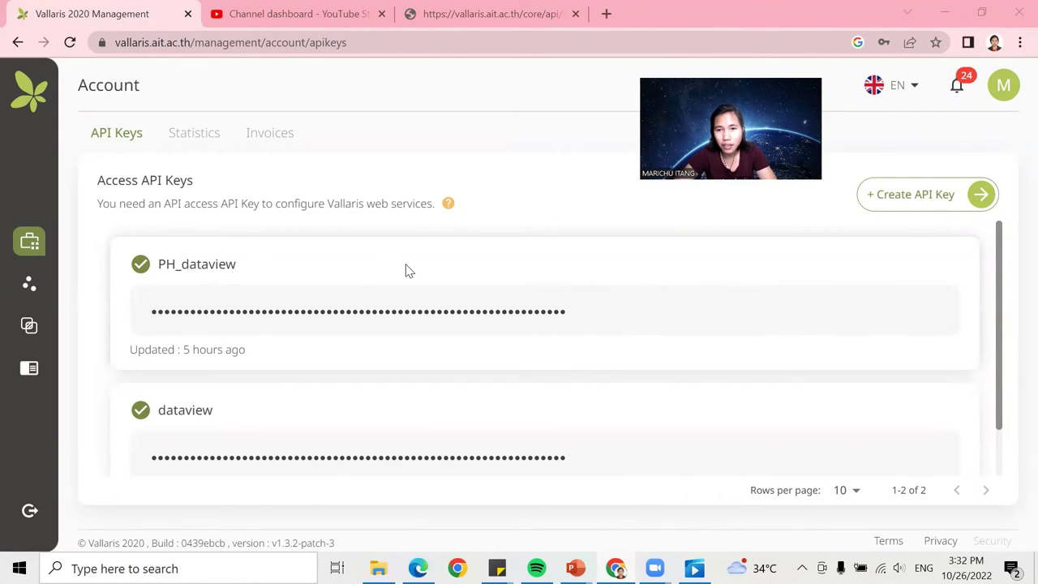
Reveal and hide the PH_dataview API key in the account's key list, and copy it to the clipboard.
mouse_move(448, 294)
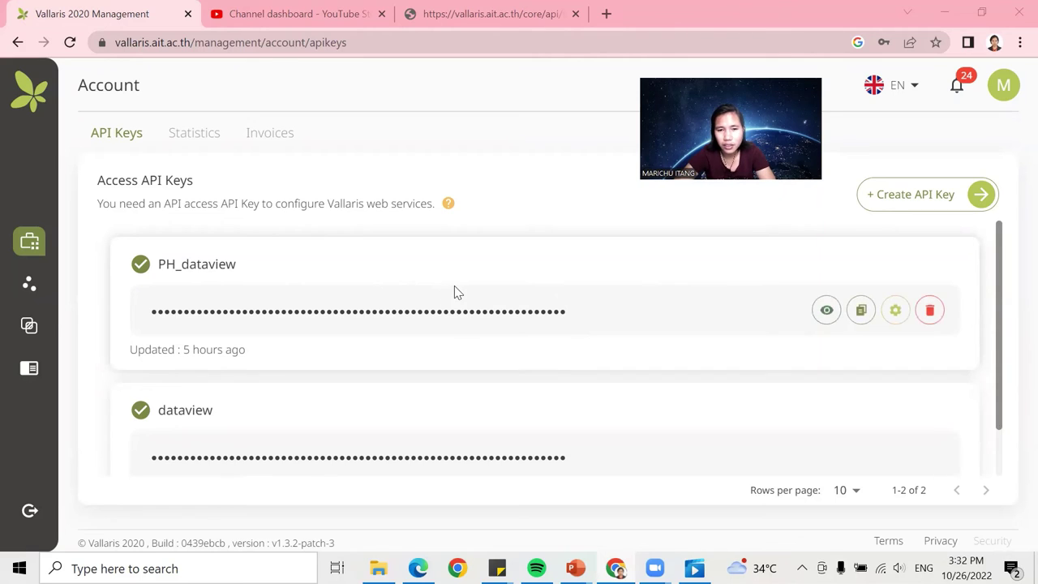
click(825, 309)
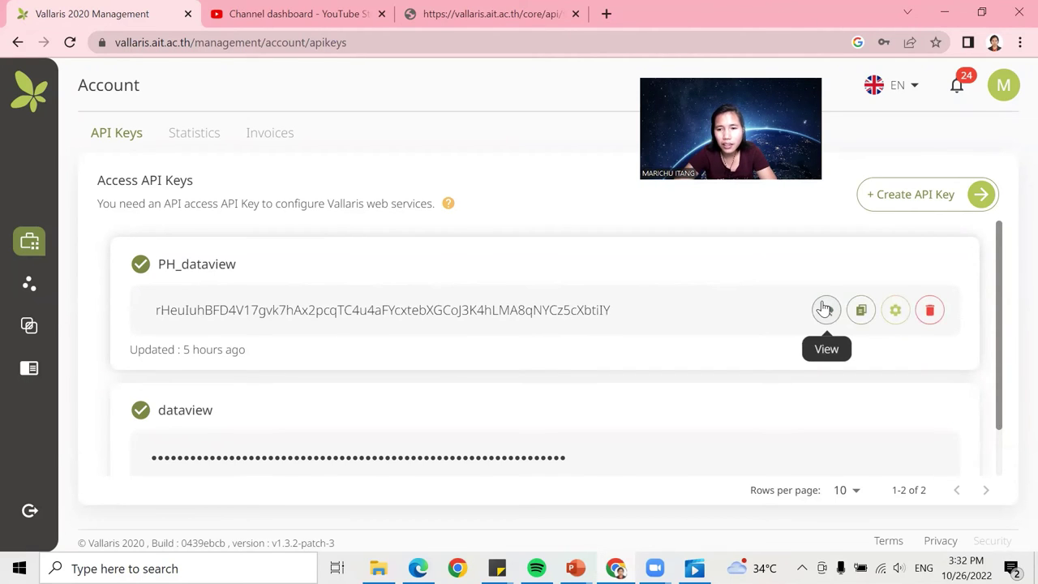
click(824, 309)
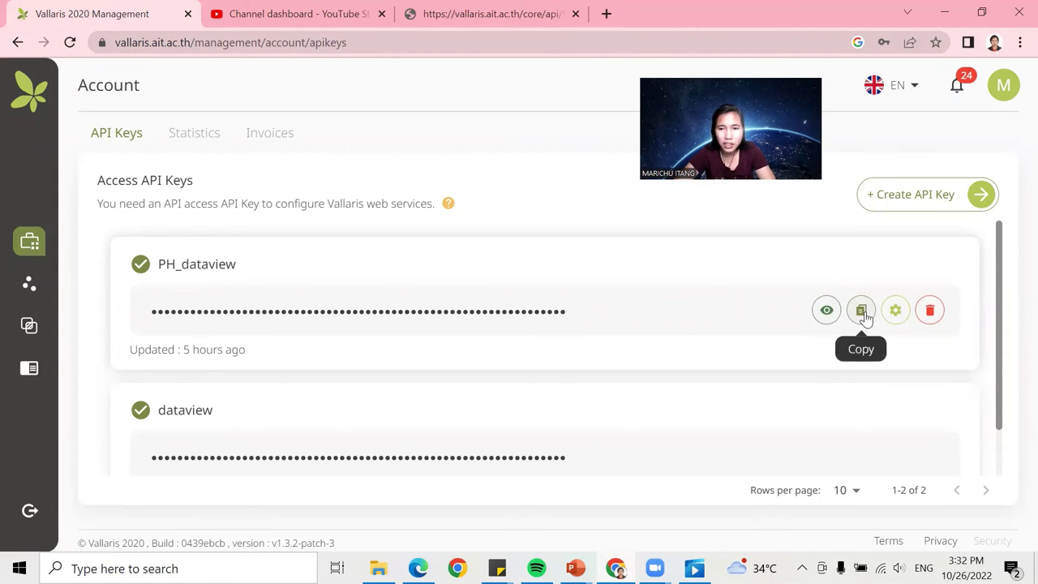
click(861, 311)
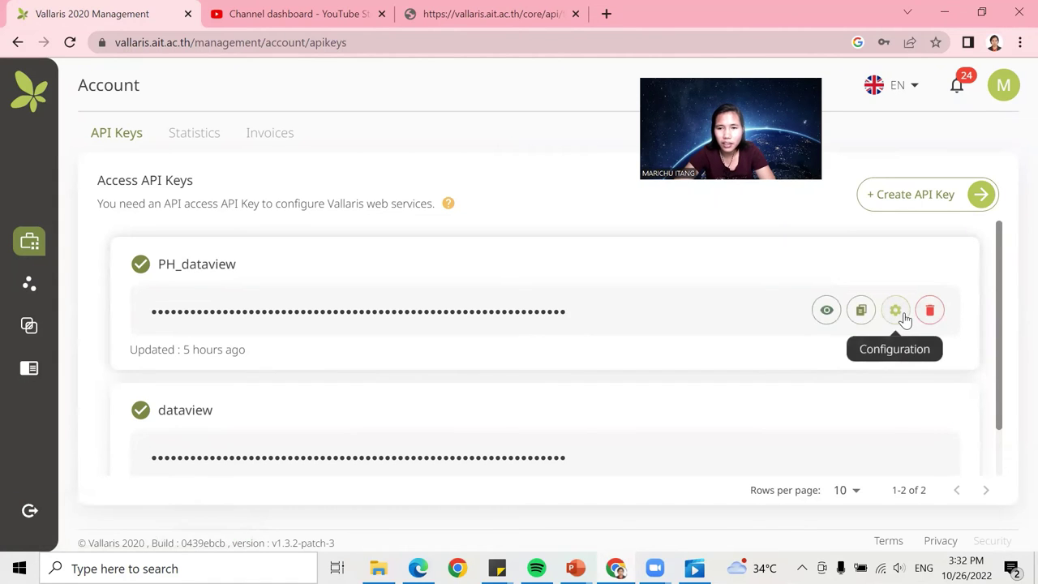
Open the PH_dataview key's configuration and review its general and per-API access permissions.
click(903, 317)
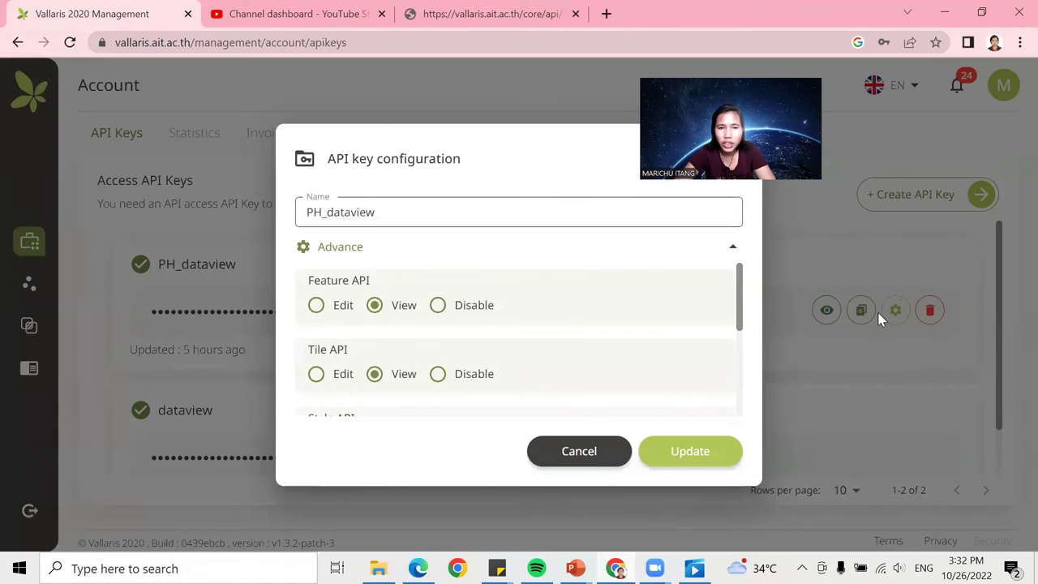
click(474, 247)
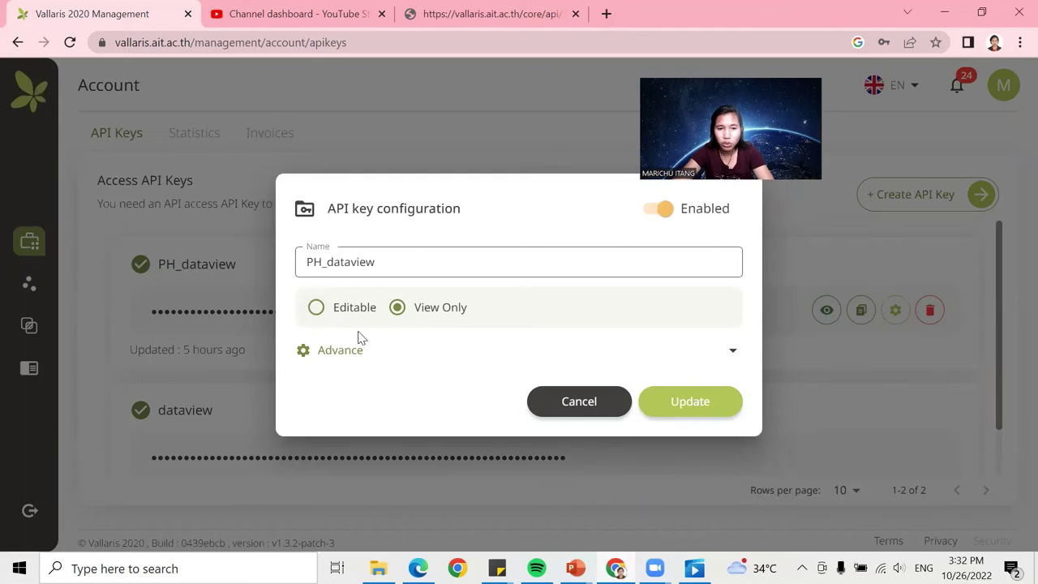
click(327, 355)
scroll(340, 344, down, 3)
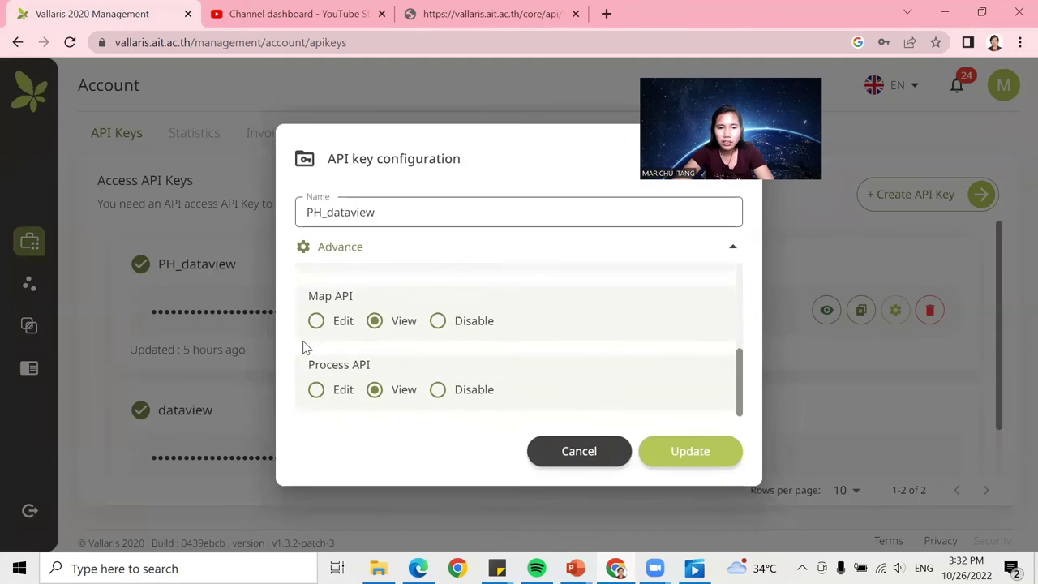
Save the PH_dataview API key's configuration and open the PHcities feature in the studio.
click(691, 454)
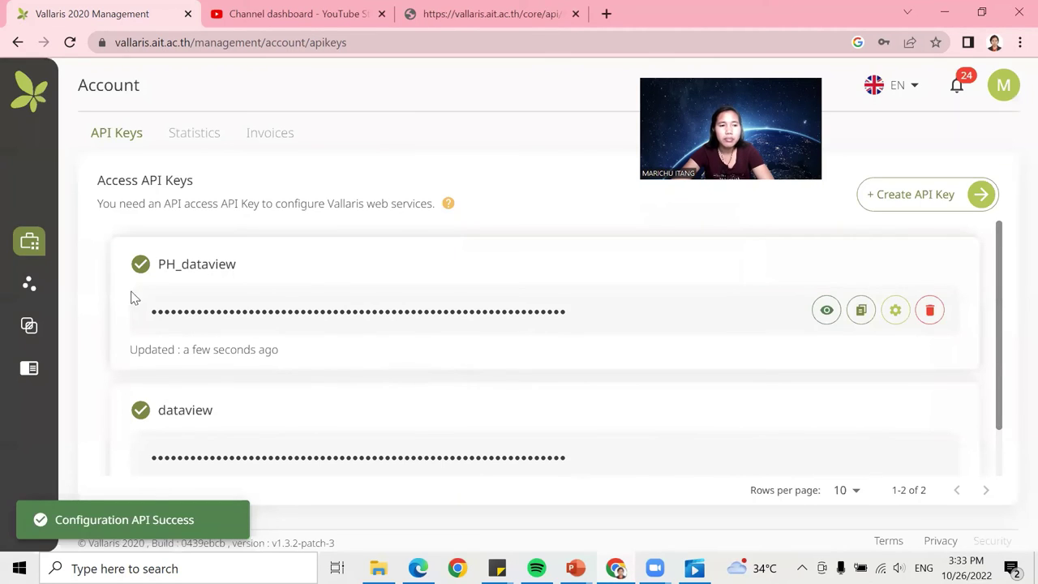
click(29, 283)
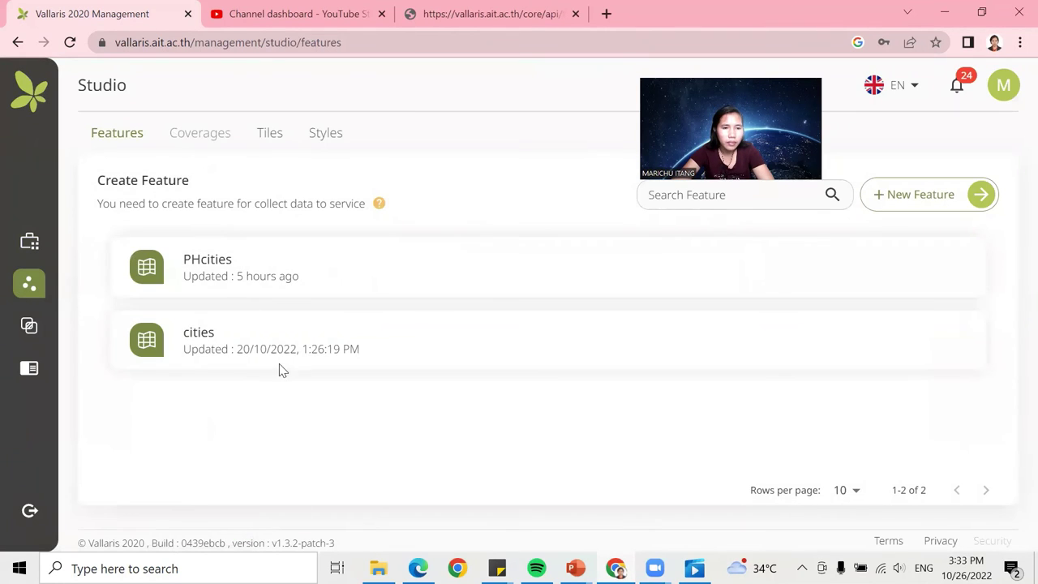
click(282, 276)
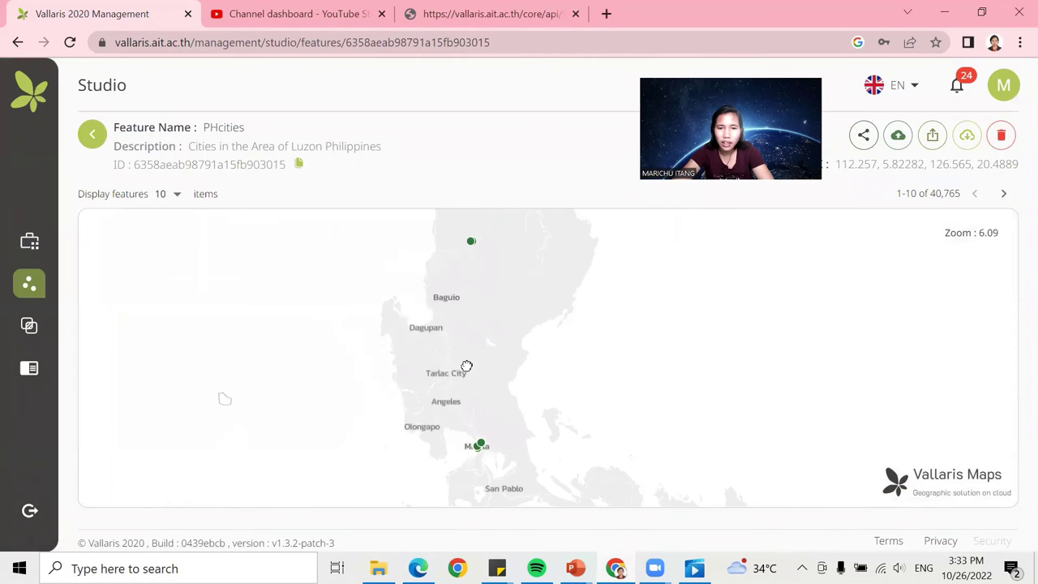
Set the PHcities feature map, centred on Luzon, to display 100 features at once.
drag(467, 367, 447, 331)
scroll(470, 433, up, 2)
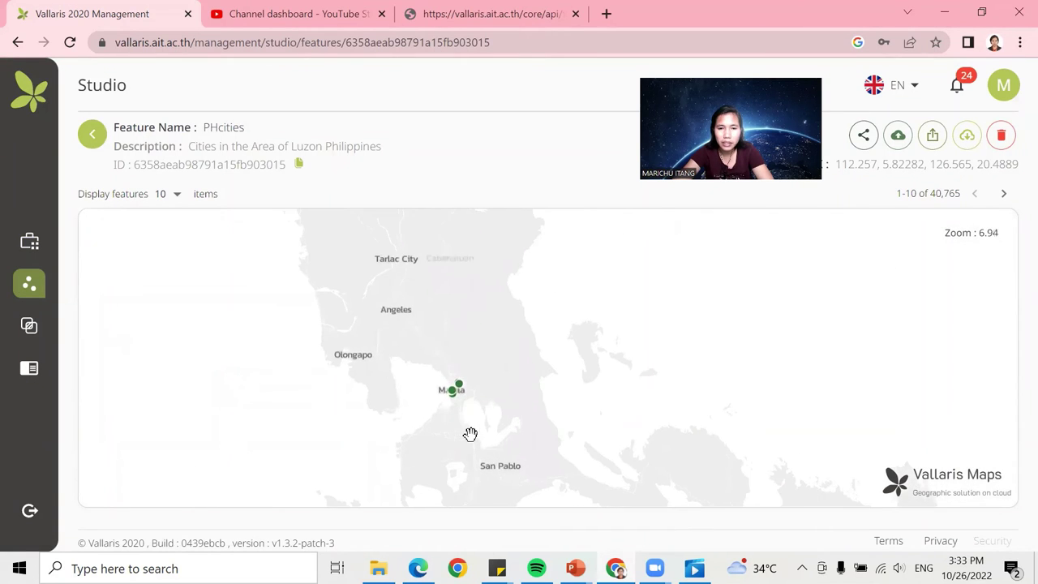
scroll(479, 360, down, 2)
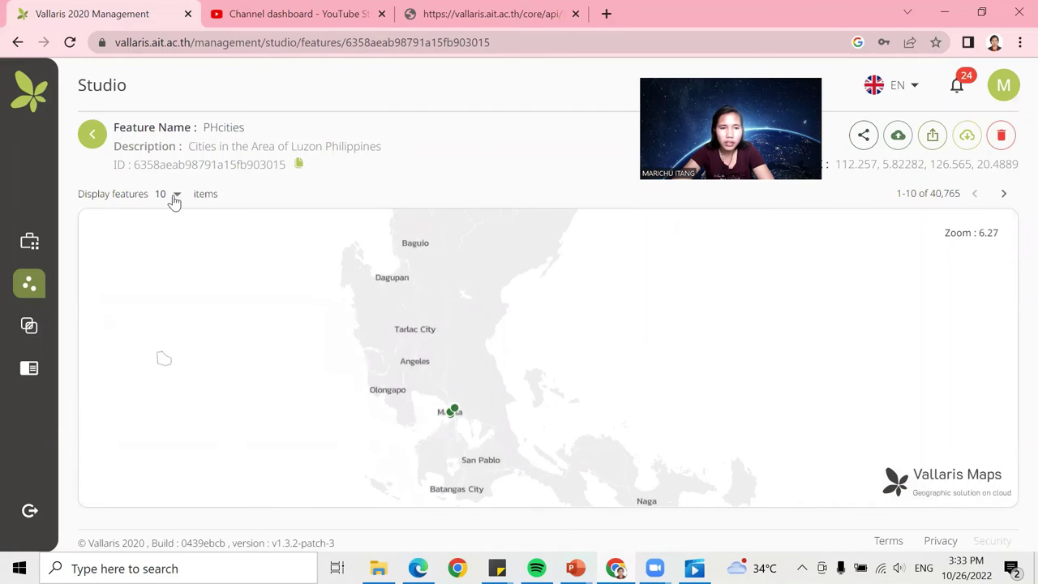
drag(432, 332, 447, 376)
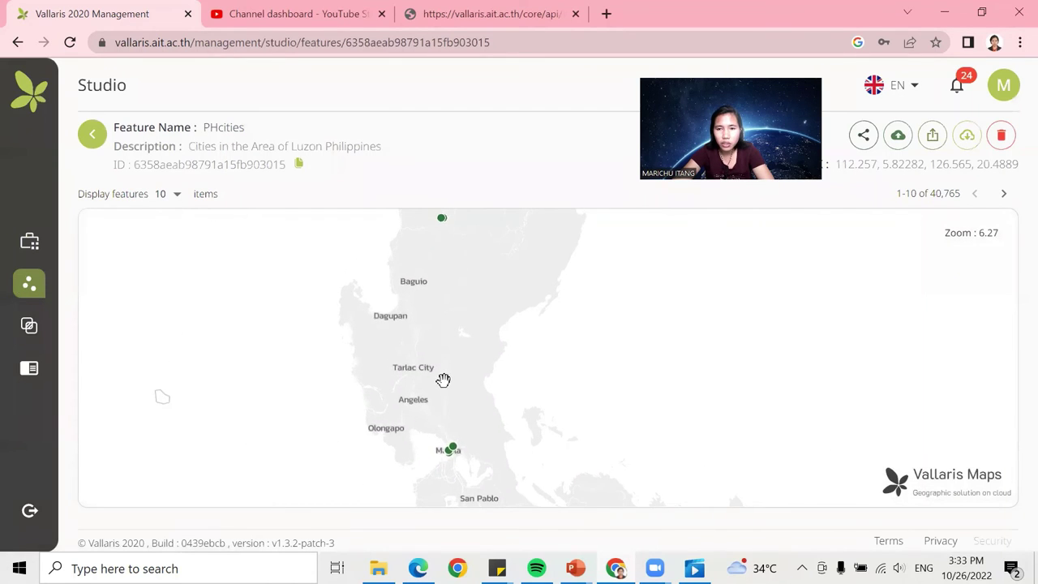
scroll(442, 378, down, 1)
click(175, 198)
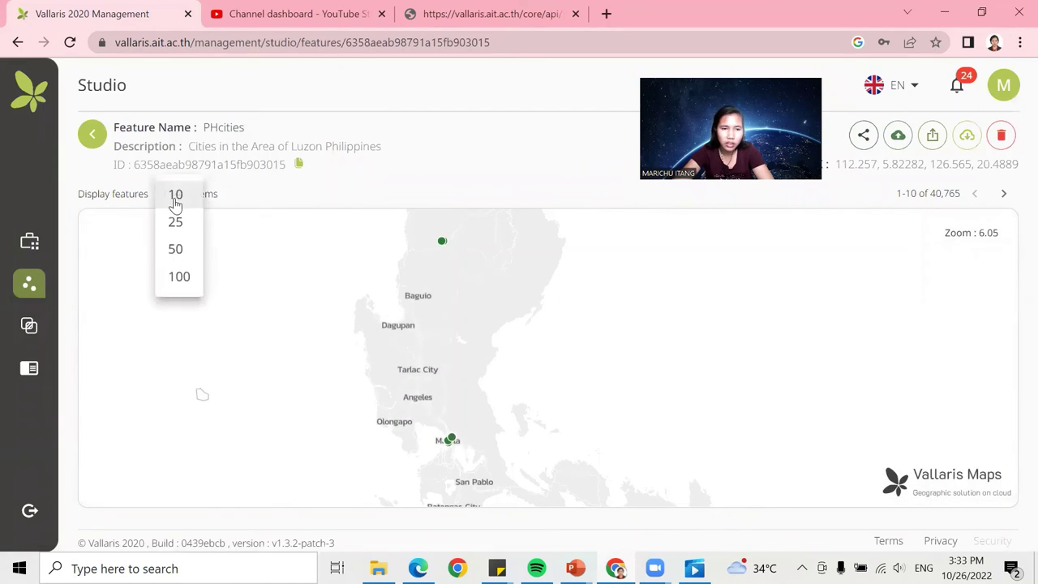
click(167, 274)
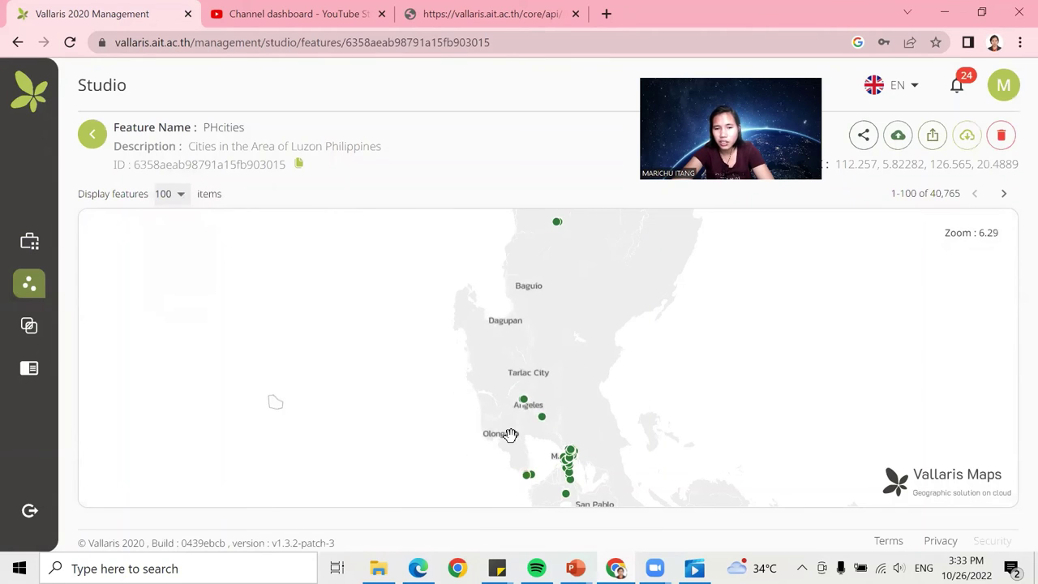
Examine the PHcities points around Manila, Quezon City and Pasig at closer map scales.
scroll(511, 433, up, 4)
drag(573, 369, 557, 308)
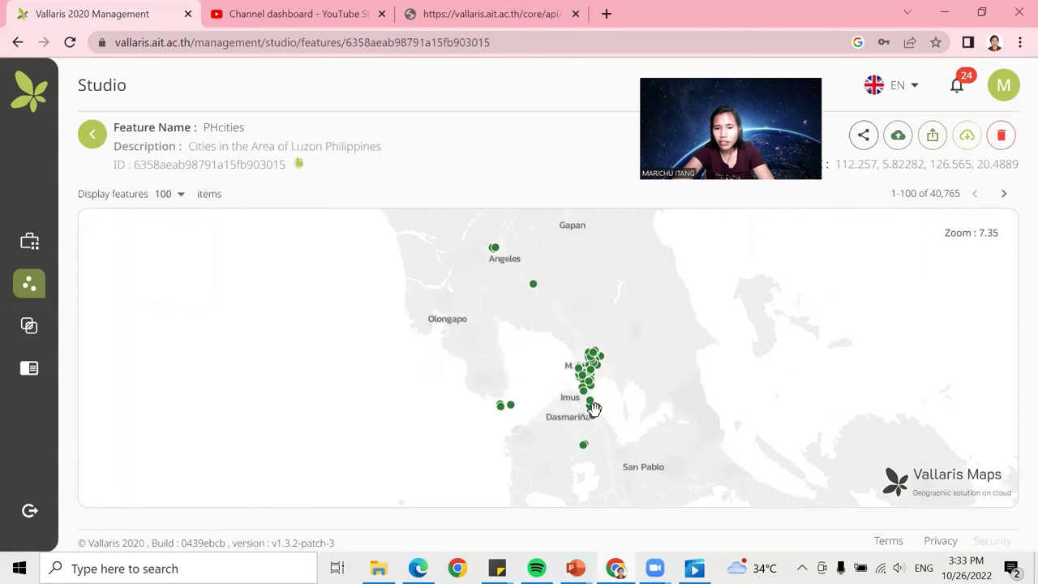
scroll(593, 408, up, 2)
scroll(535, 349, up, 2)
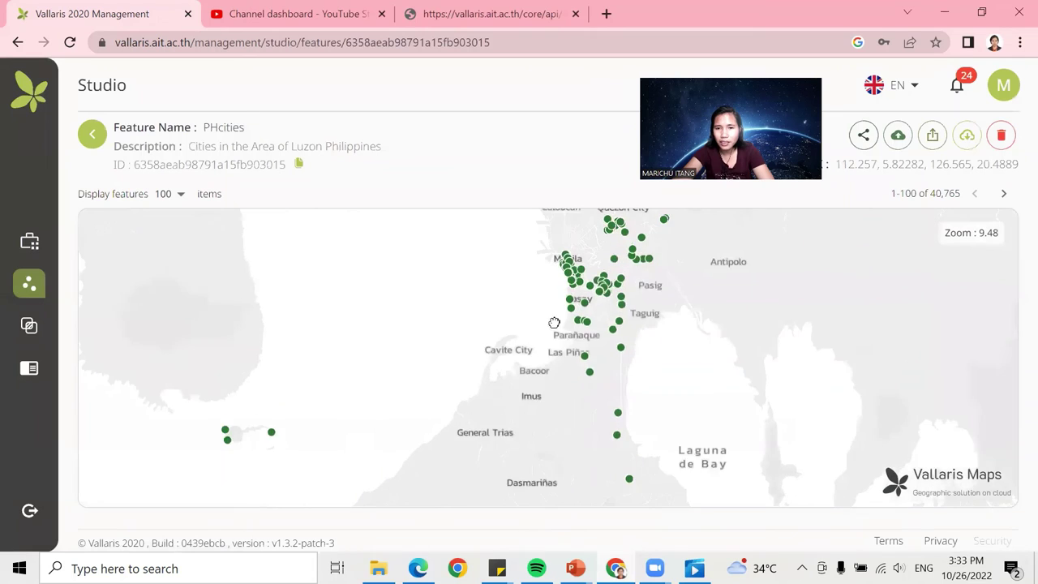
drag(554, 323, 549, 352)
scroll(549, 352, up, 1)
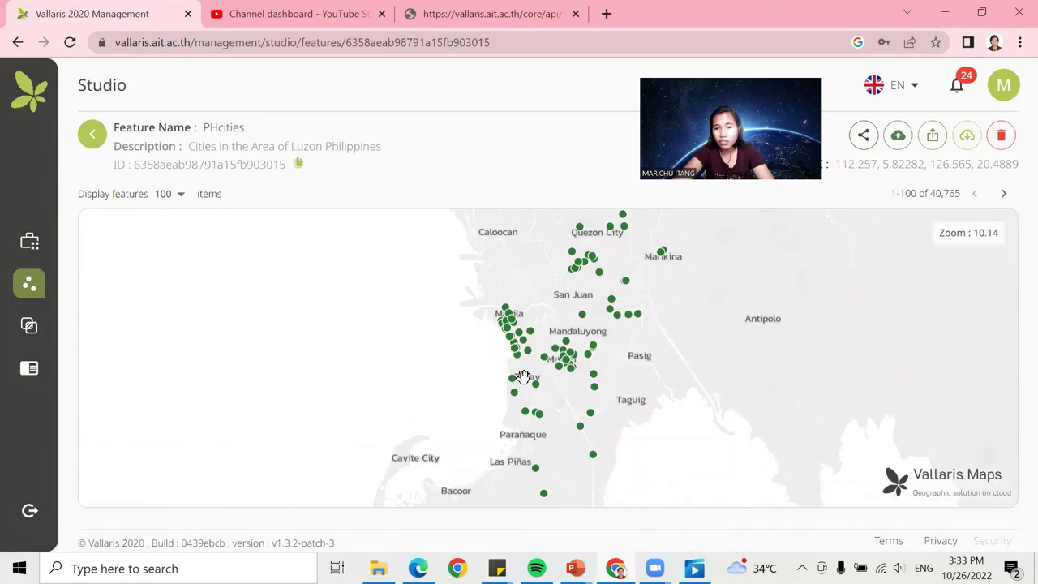
drag(523, 377, 515, 387)
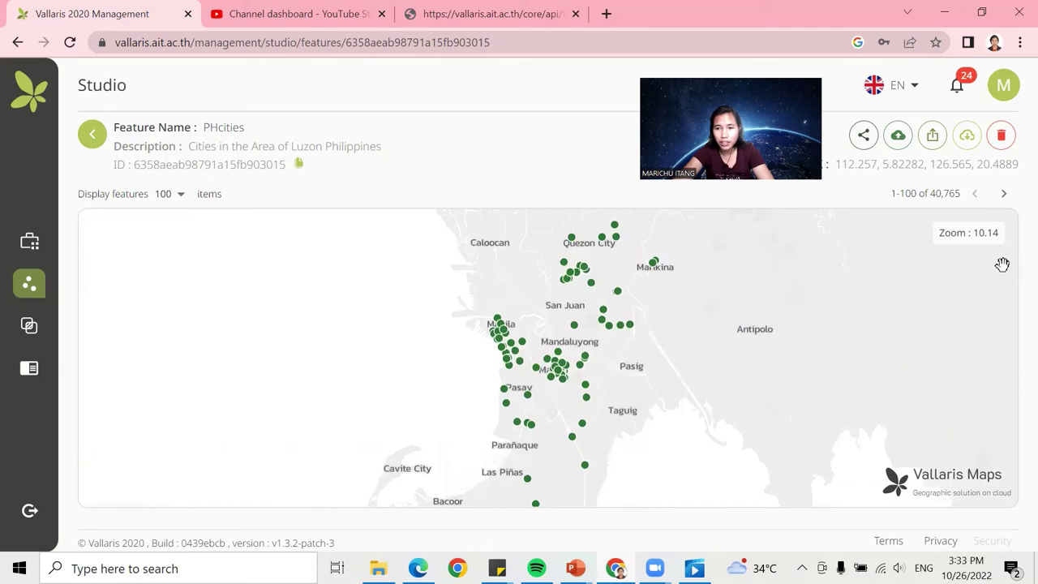
scroll(835, 300, up, 1)
scroll(546, 337, up, 1)
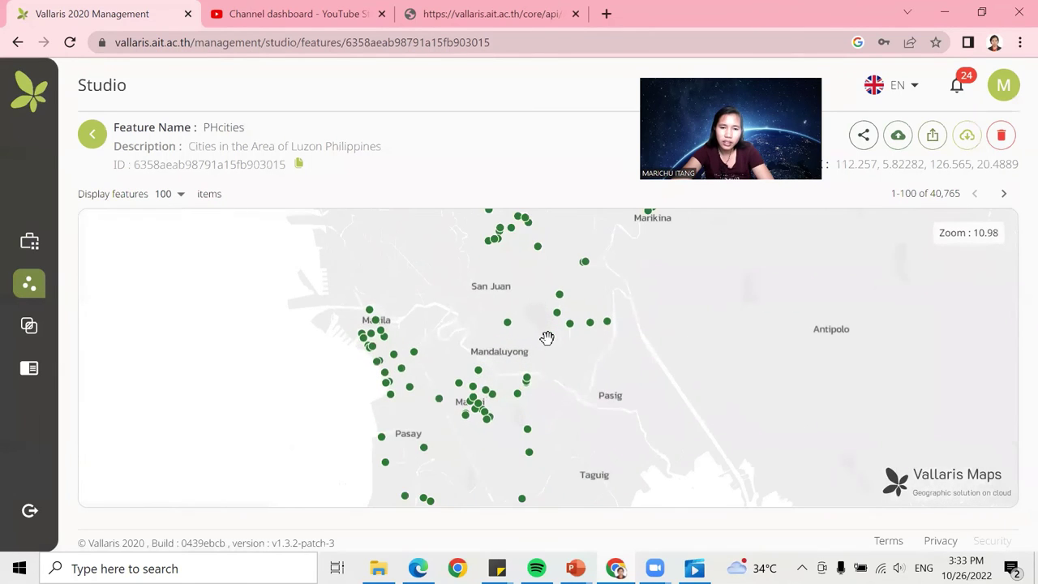
scroll(547, 338, down, 3)
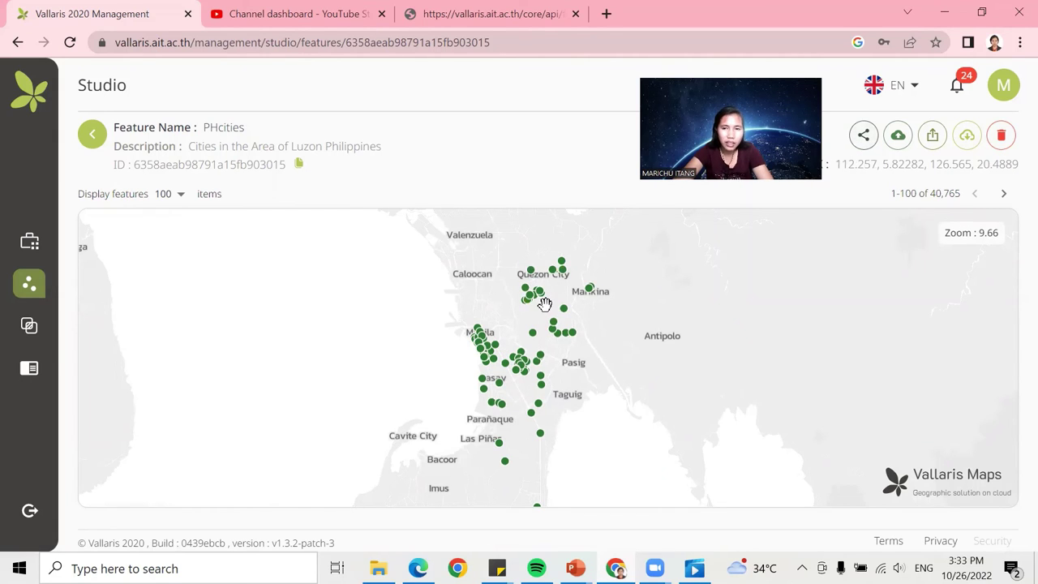
Open the PHcities tiles and examine the city clusters over the central Philippines at several zoom levels.
click(33, 283)
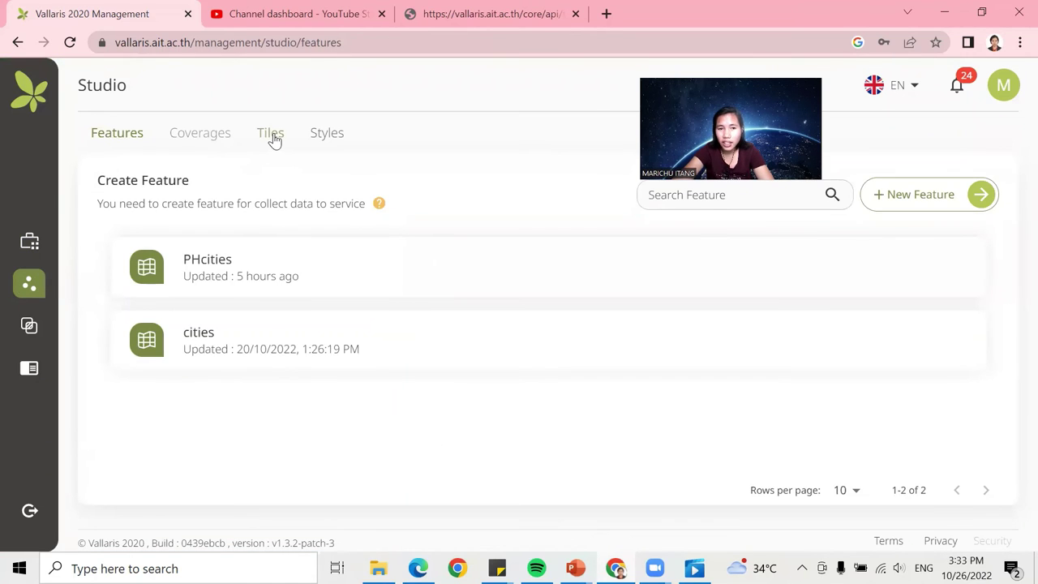
click(273, 136)
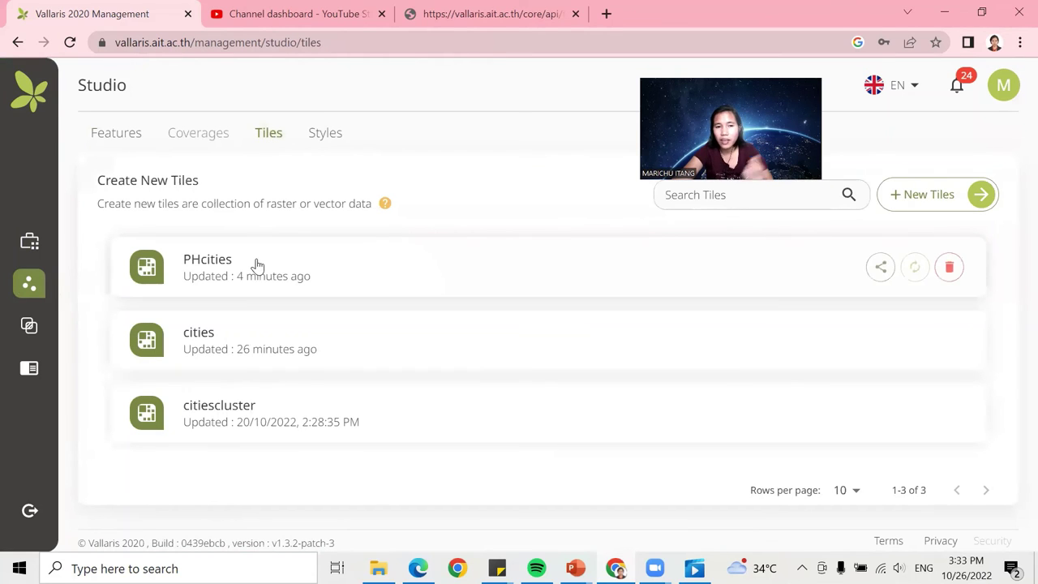
click(254, 278)
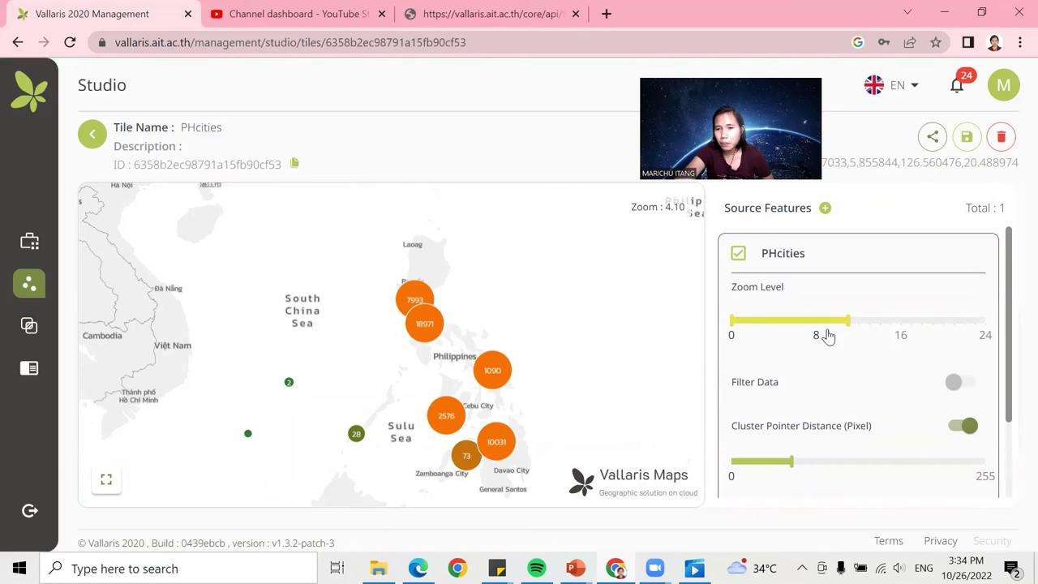
mouse_move(843, 329)
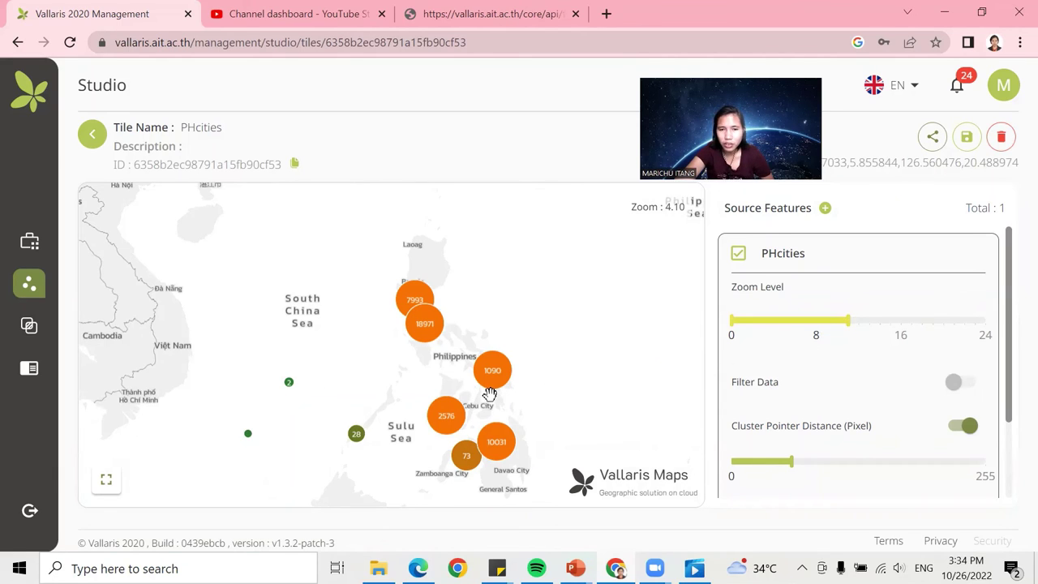
scroll(491, 394, up, 3)
scroll(459, 362, up, 4)
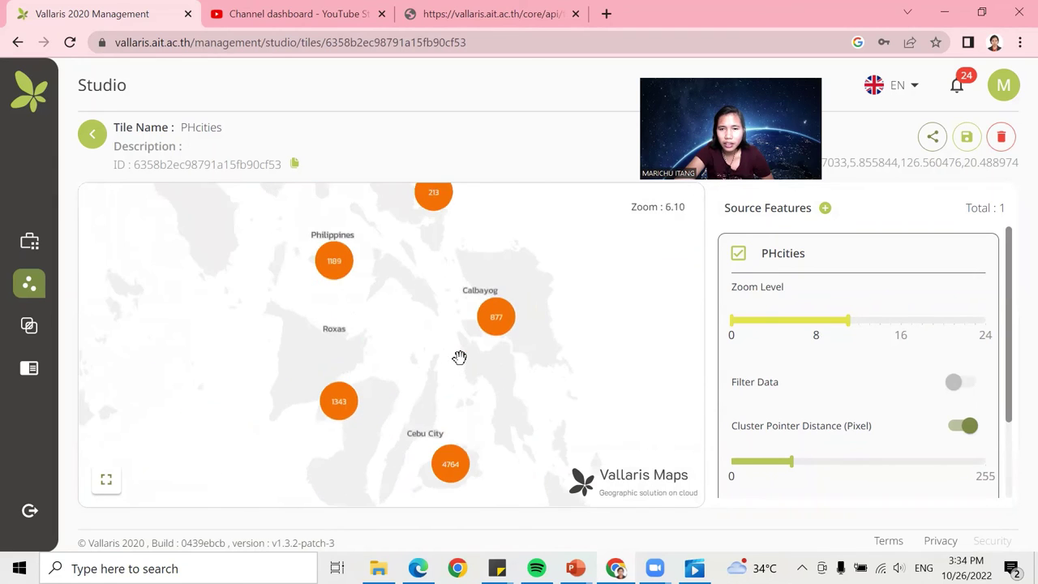
scroll(459, 357, up, 5)
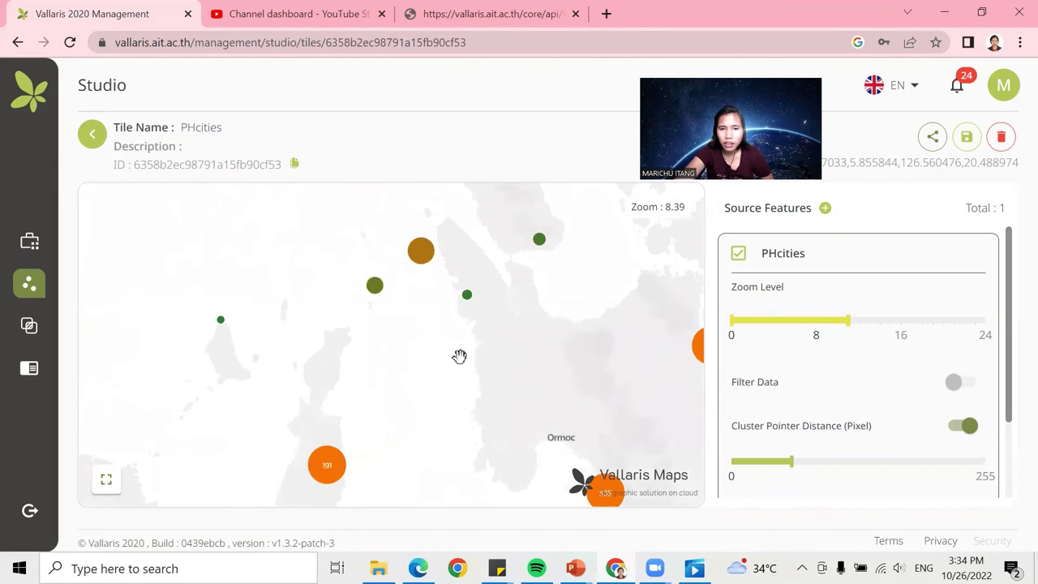
scroll(625, 414, down, 5)
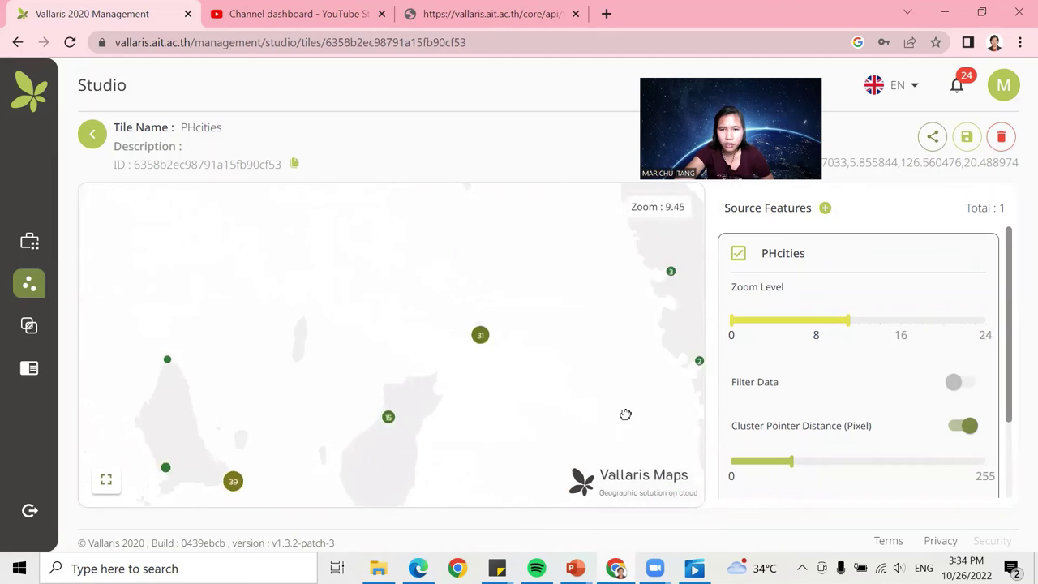
scroll(300, 414, up, 4)
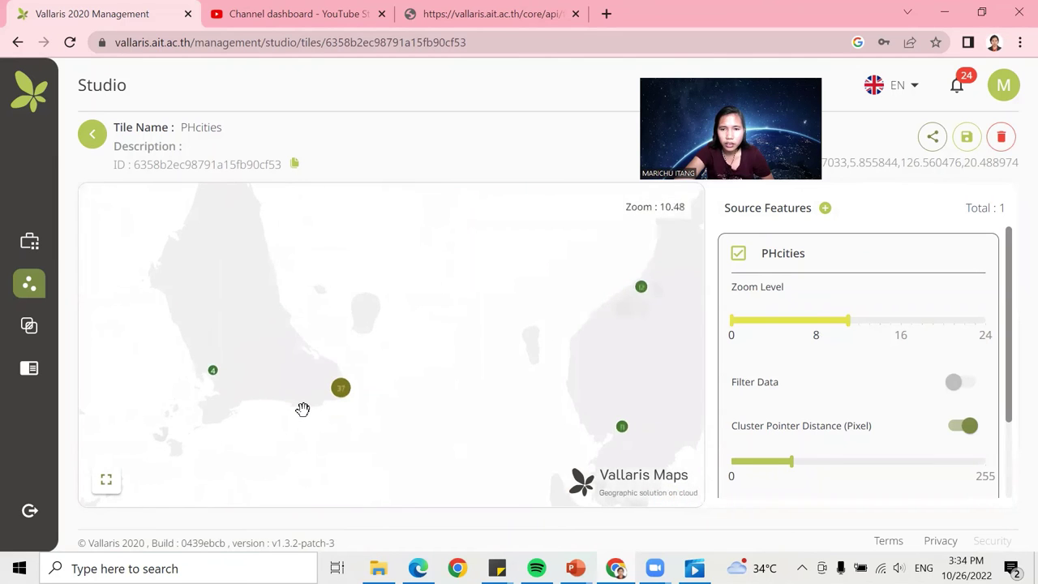
scroll(303, 409, down, 5)
scroll(301, 409, down, 3)
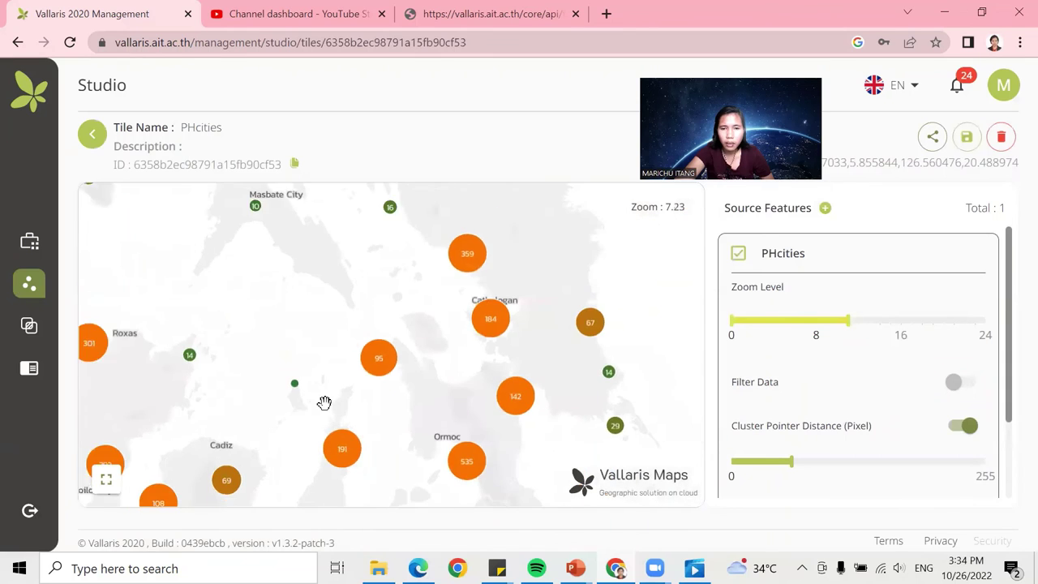
drag(325, 401, 428, 313)
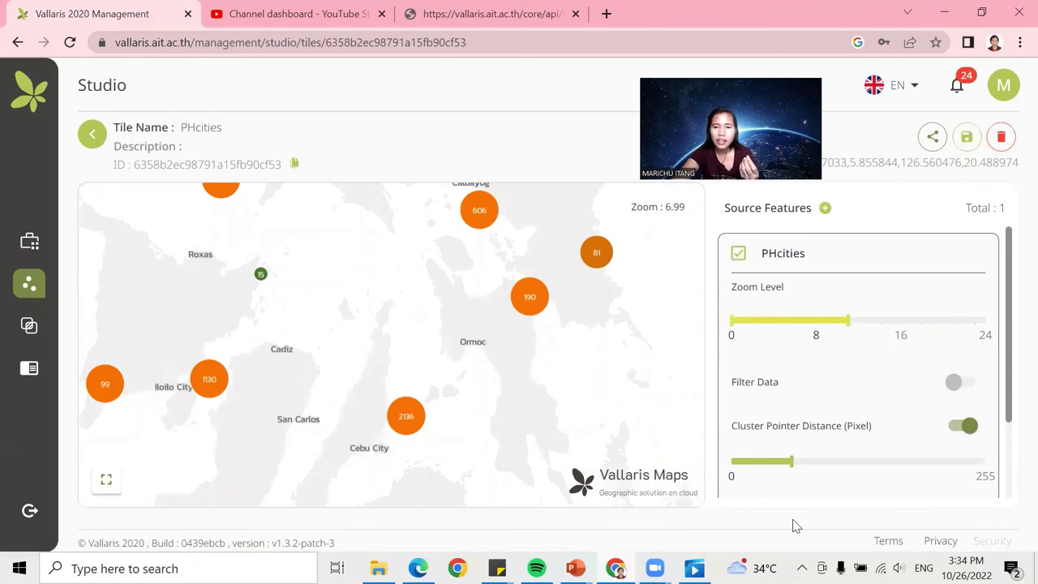
Review the PHcities source's filter, cluster and simplification settings, and compare the clusters from regional to country scale.
scroll(787, 454, down, 2)
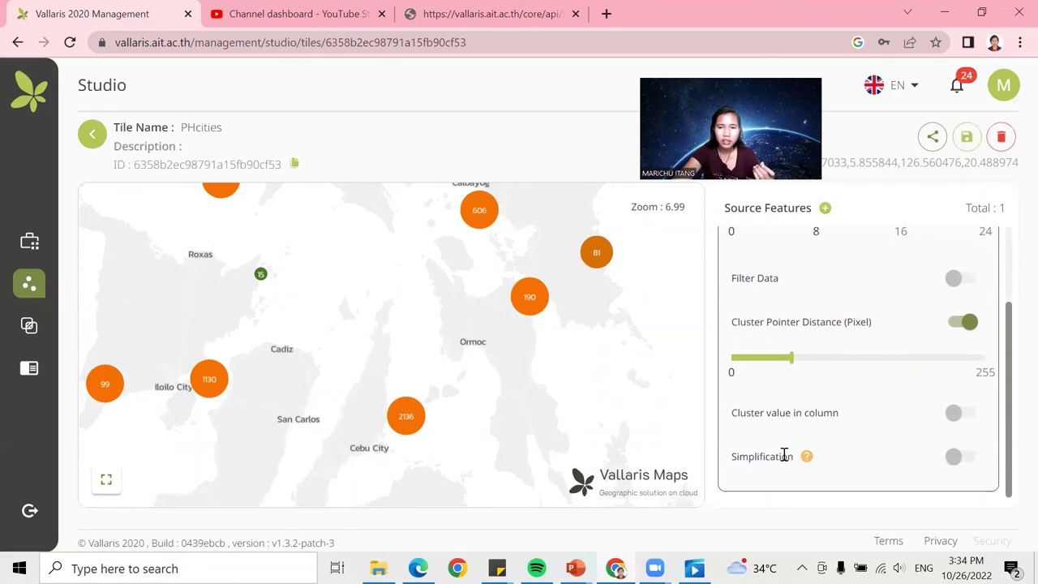
scroll(784, 456, up, 2)
scroll(533, 405, up, 1)
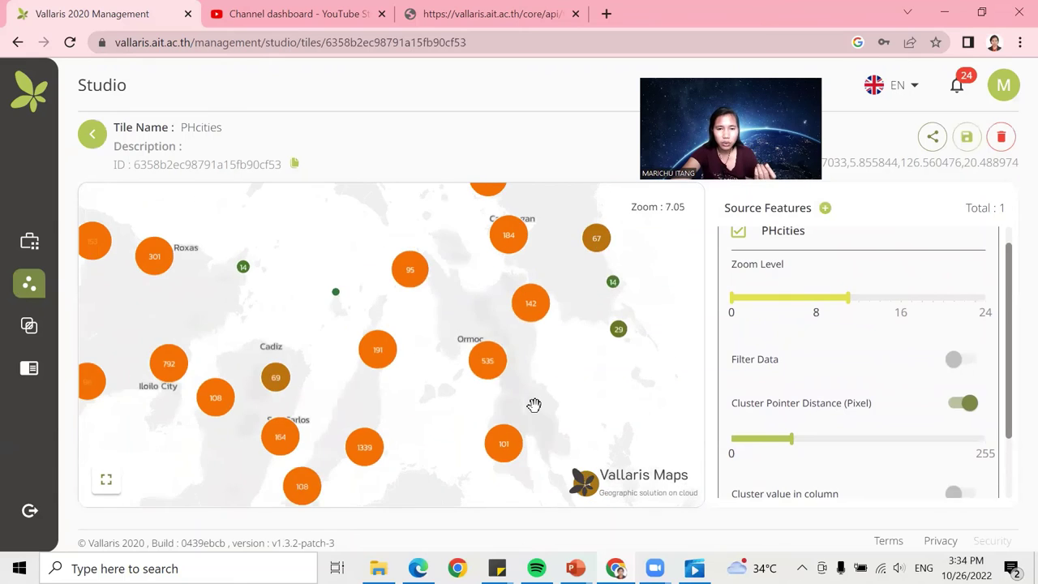
scroll(533, 406, down, 1)
scroll(533, 405, down, 5)
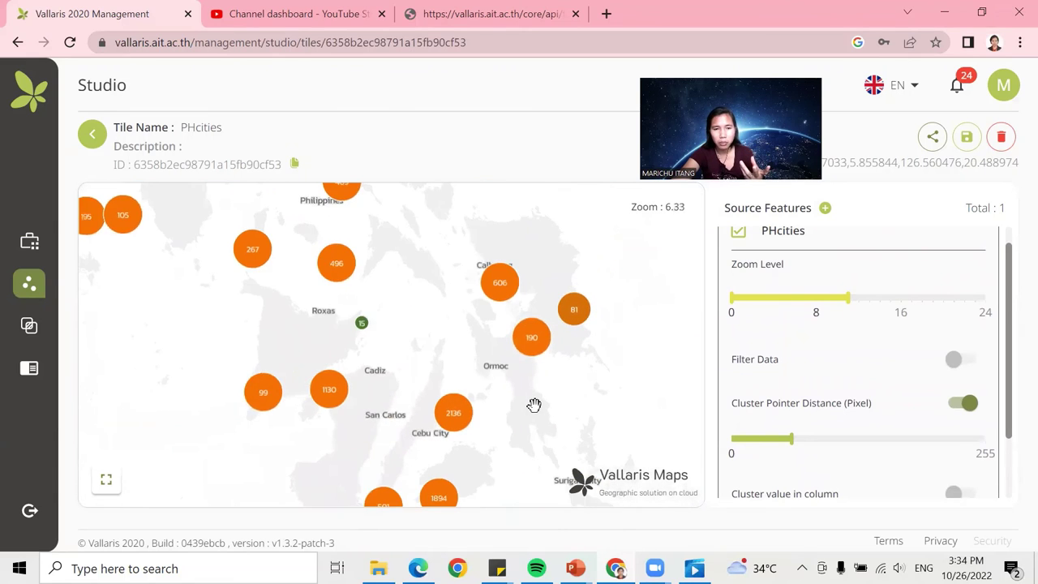
scroll(490, 327, down, 4)
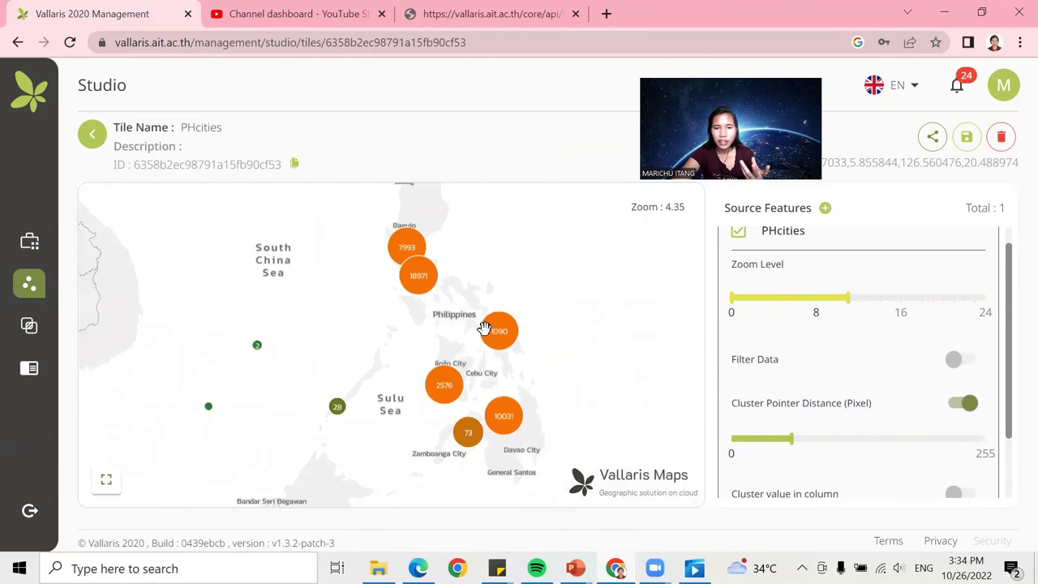
Set the PHcities source's zoom level range to 0–4, reduce its cluster pointer distance, and save and generate the tiles.
mouse_move(858, 311)
drag(841, 304, 776, 305)
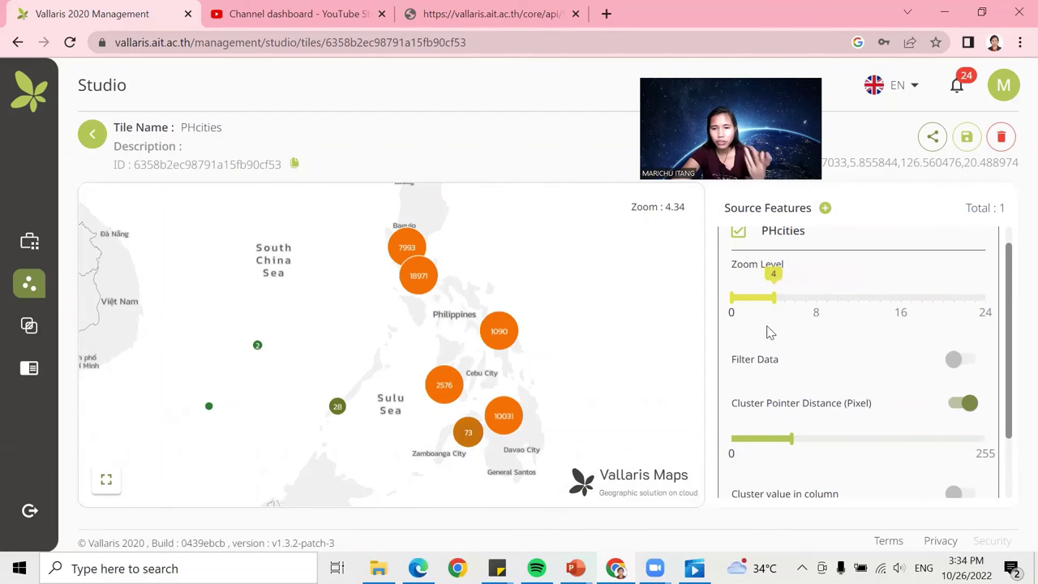
drag(791, 438, 768, 438)
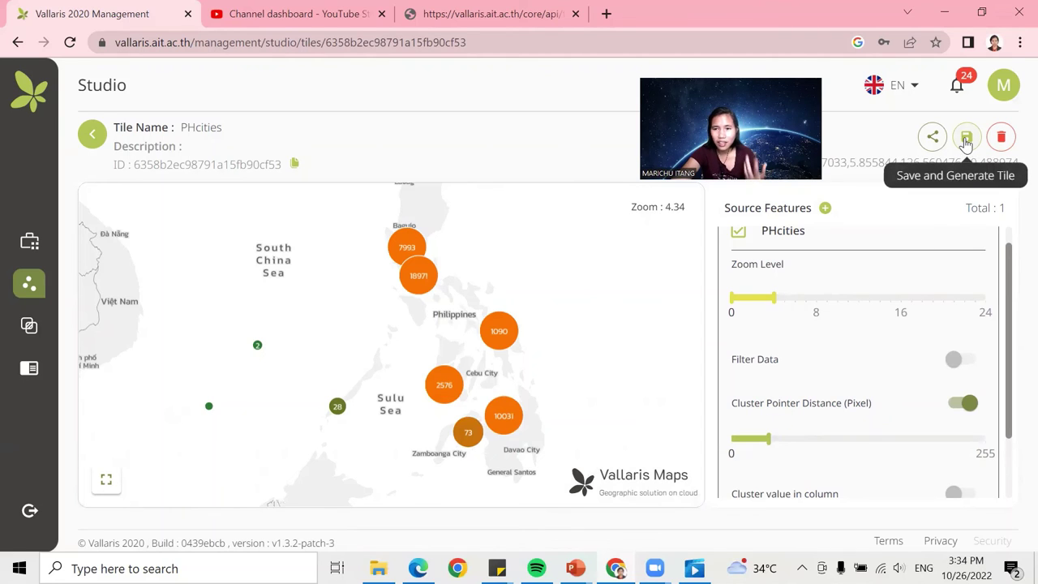
click(966, 137)
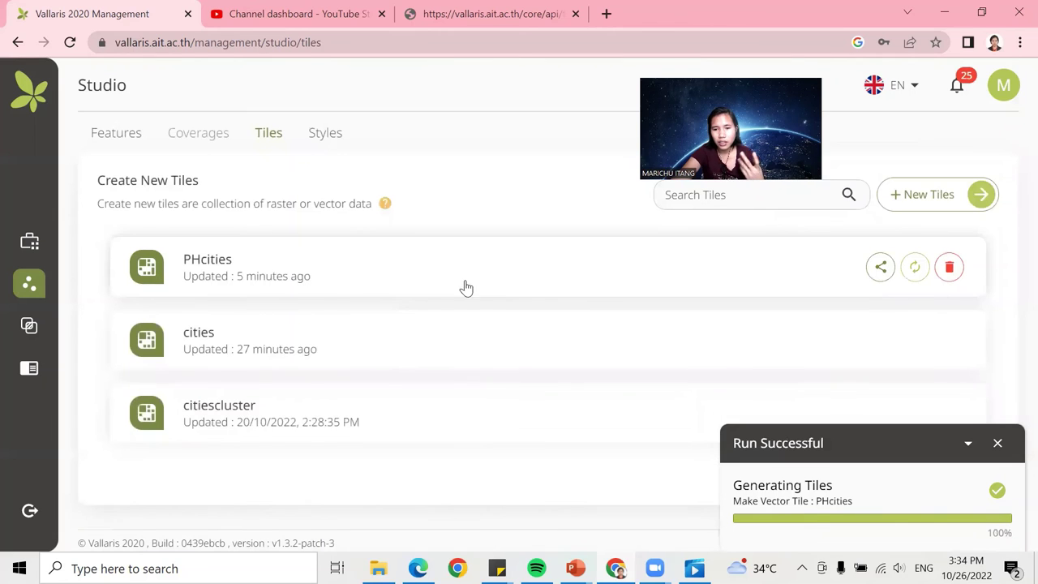
Reopen the regenerated PHcities tiles and check the cluster display inside and beyond the new zoom range.
click(331, 275)
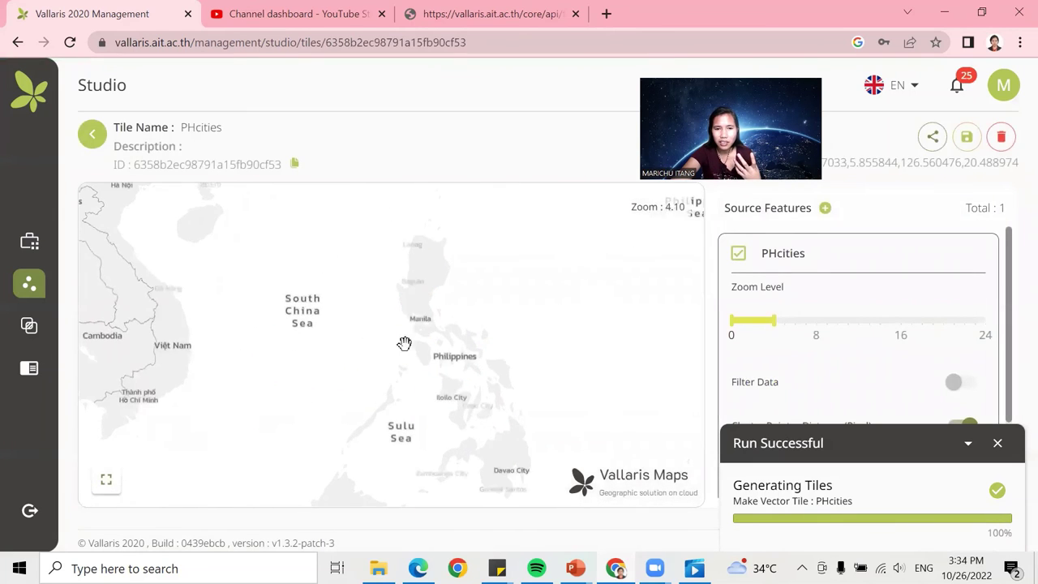
drag(429, 380, 398, 354)
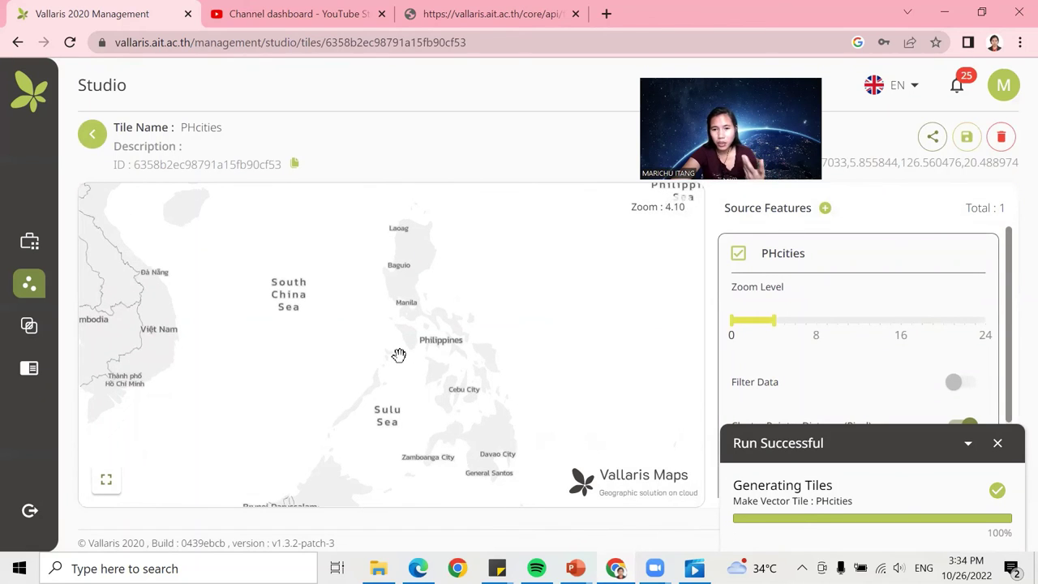
scroll(399, 355, up, 5)
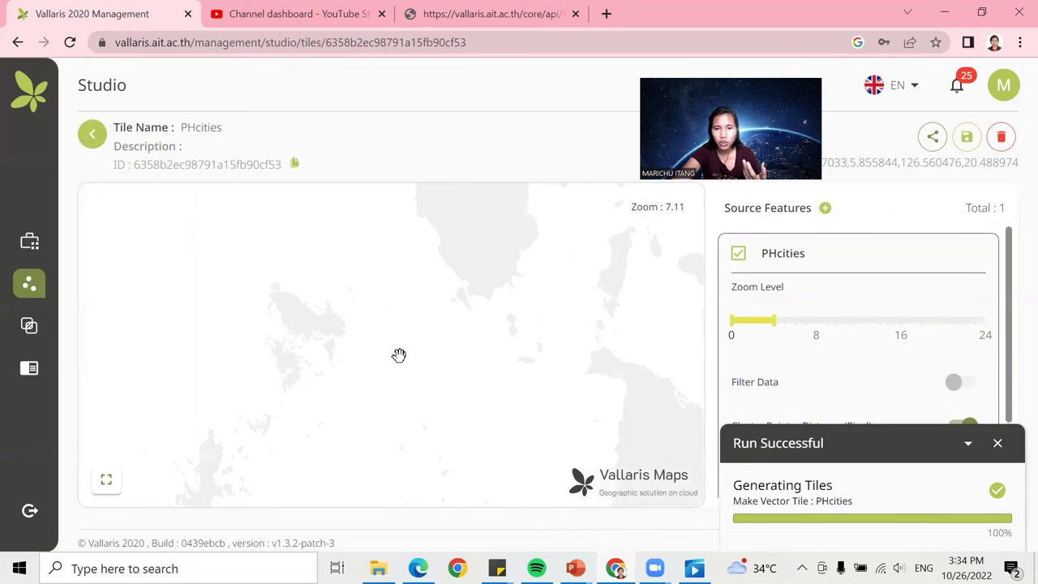
scroll(399, 354, down, 7)
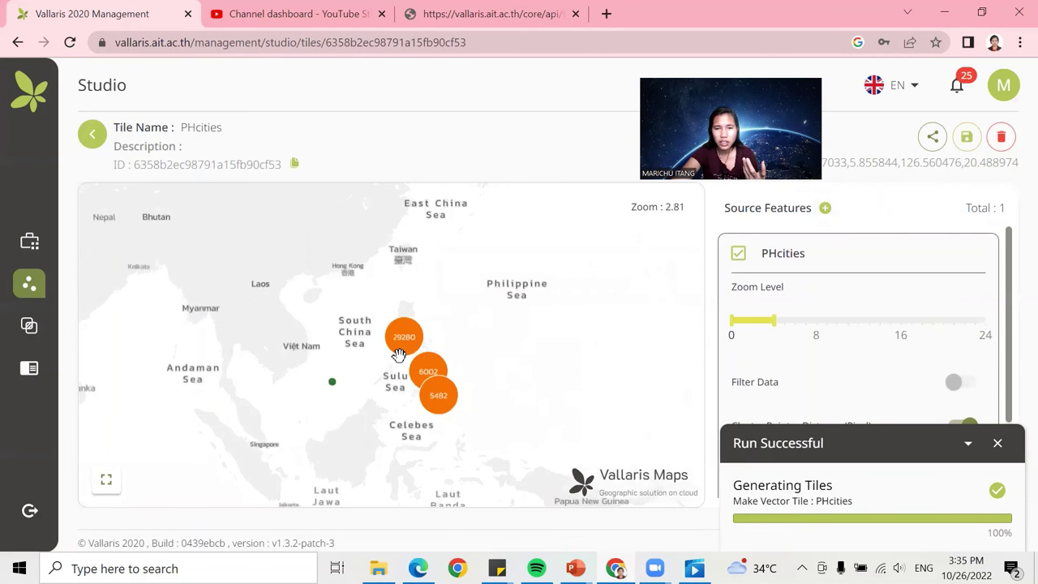
Compare the PHcities clusters from country to regional scale against the source's 0–4 zoom level range.
scroll(399, 354, up, 1)
mouse_move(778, 323)
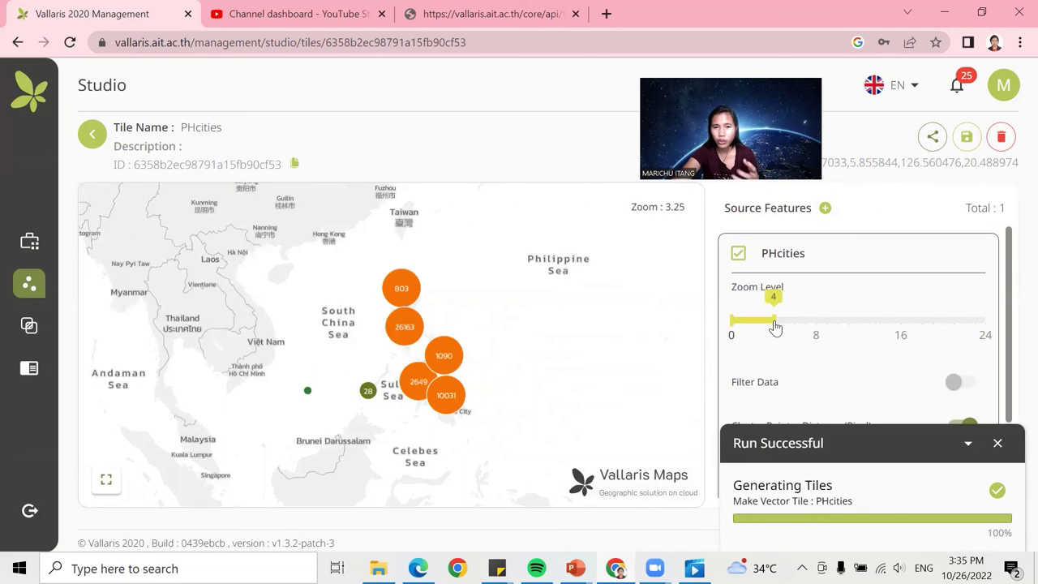
scroll(582, 340, down, 1)
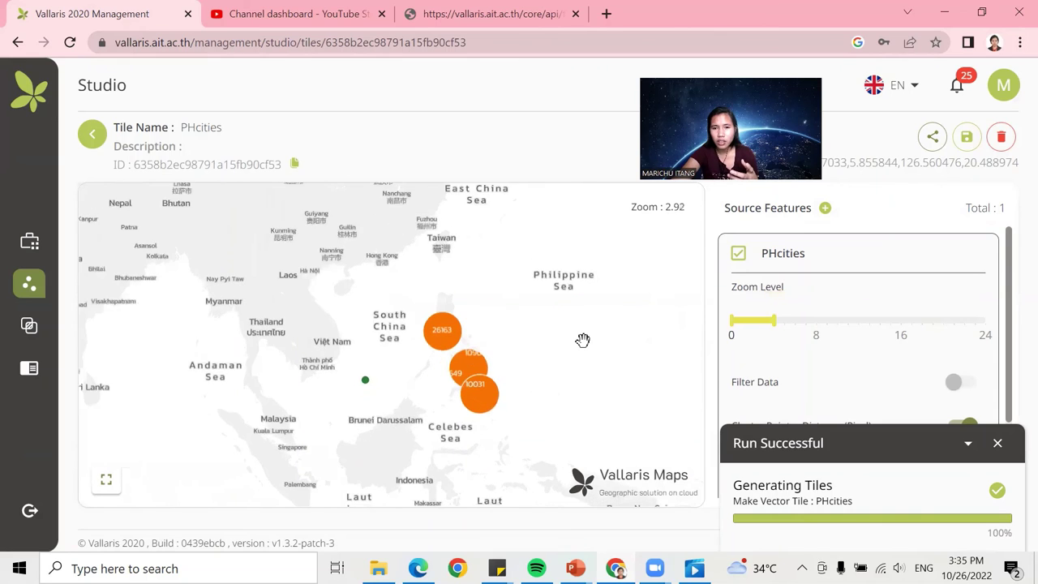
scroll(582, 340, up, 3)
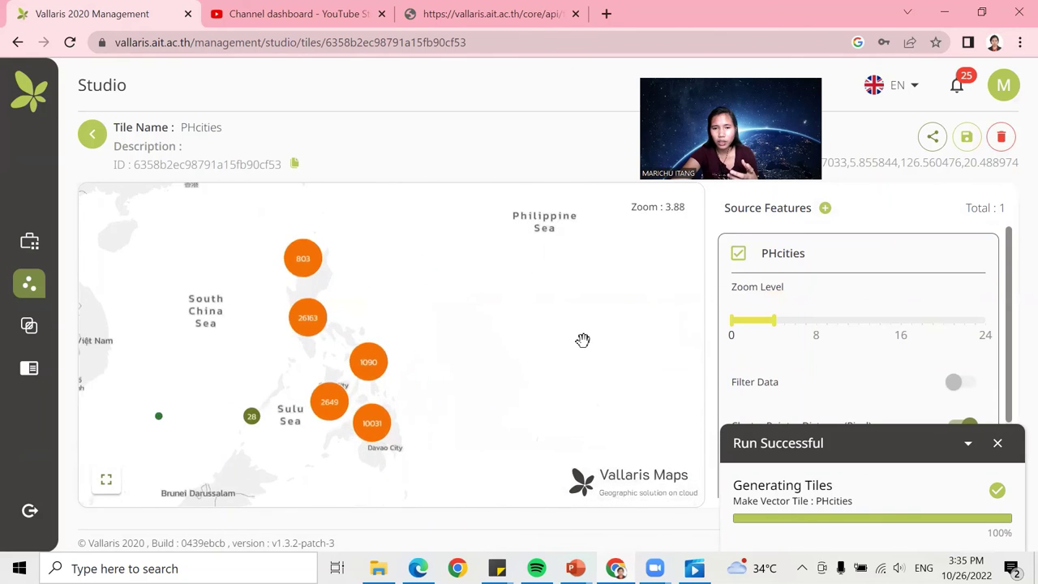
scroll(582, 340, down, 1)
scroll(582, 340, down, 1)
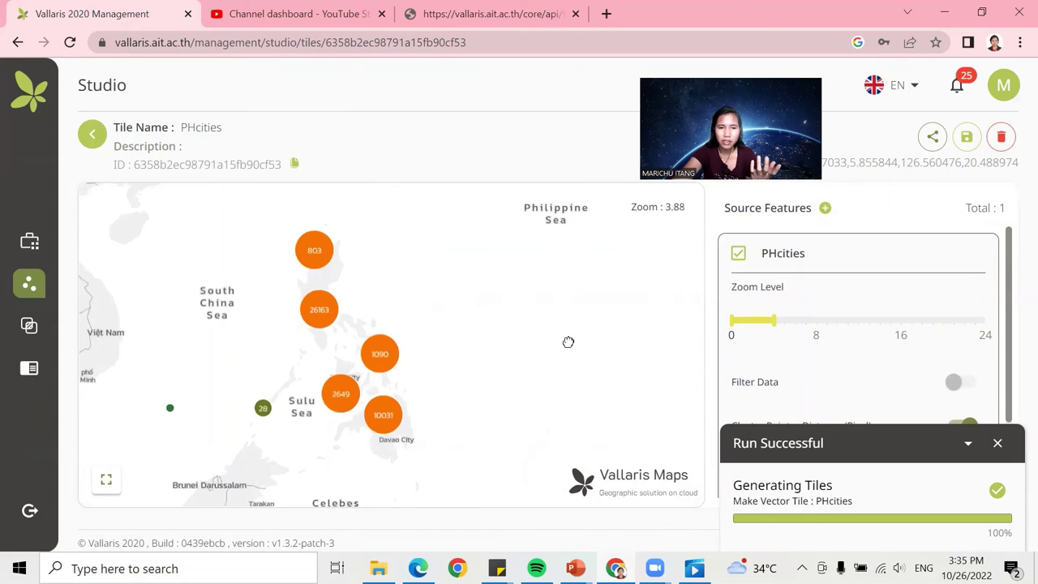
scroll(414, 348, down, 4)
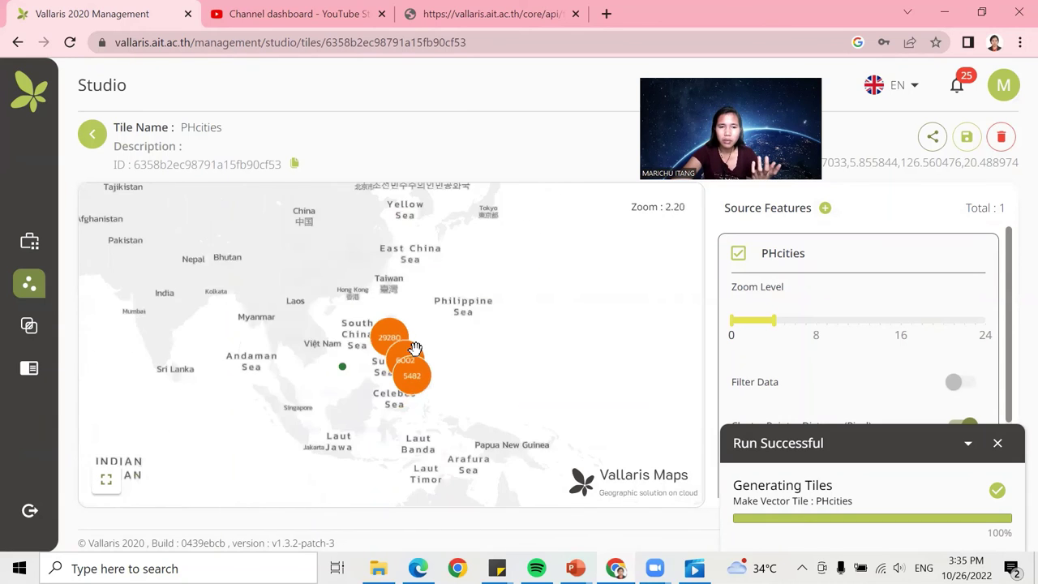
scroll(436, 337, up, 1)
scroll(436, 337, up, 1)
Set the PHcities source's zoom level range to 0–17, save and generate the tiles, and dismiss the run notification.
drag(775, 321, 908, 331)
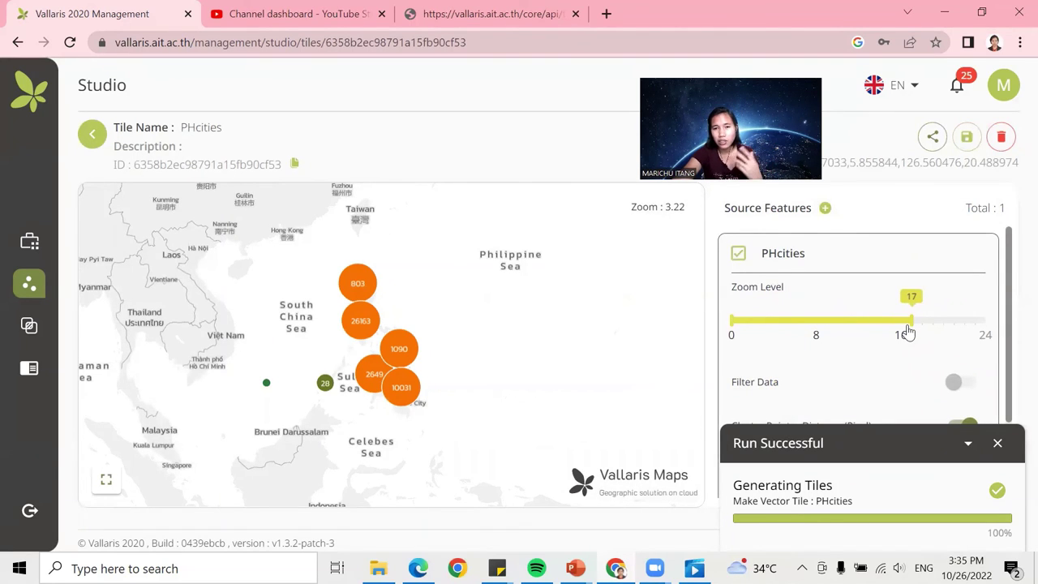
click(964, 139)
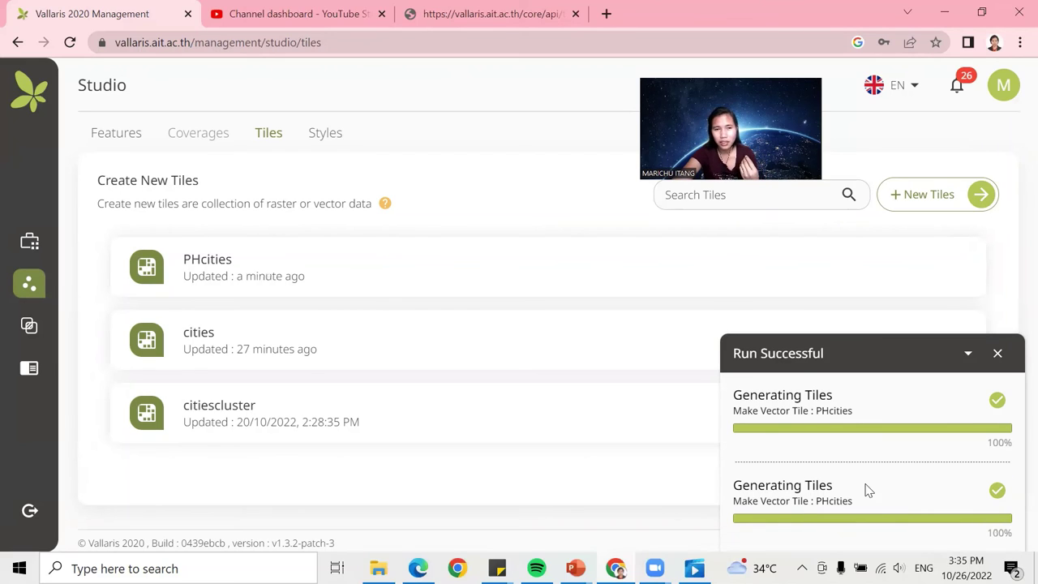
click(997, 355)
Reopen the PHcities tiles and examine how the clusters split and merge across the Philippines beyond zoom level 4.
click(348, 289)
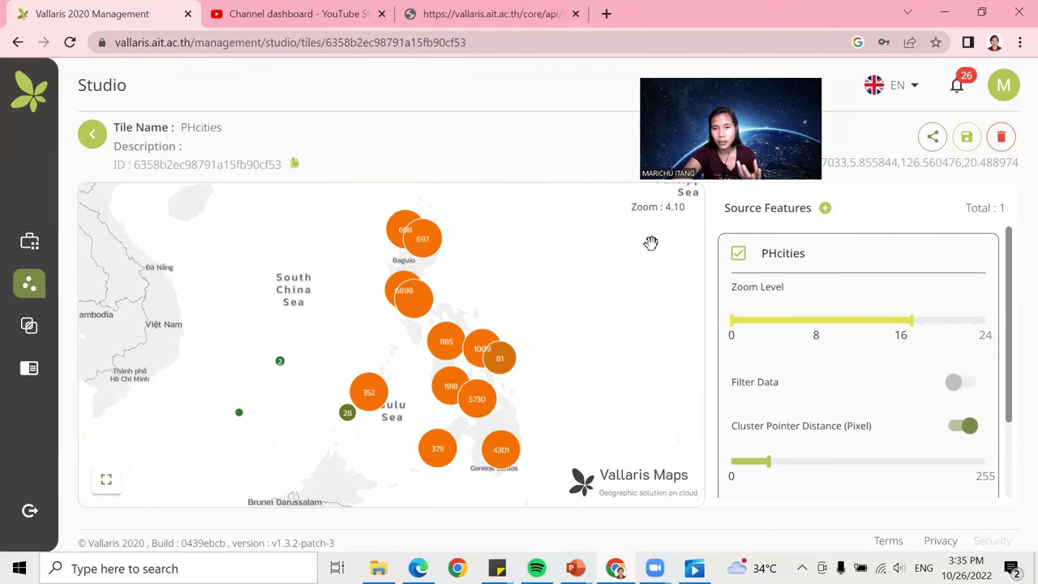
scroll(648, 240, up, 3)
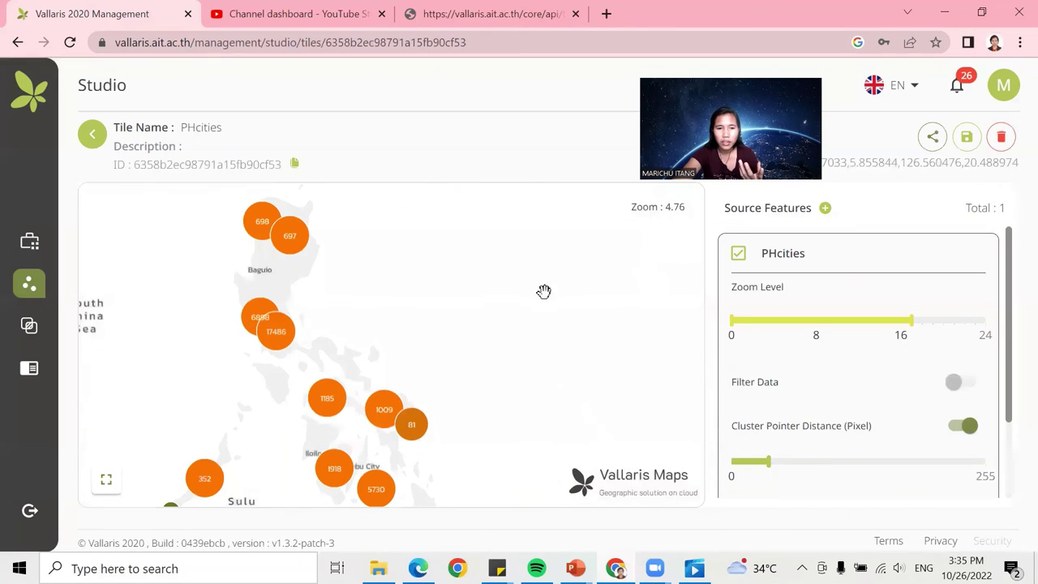
drag(364, 356, 481, 302)
scroll(490, 306, down, 2)
scroll(493, 303, up, 4)
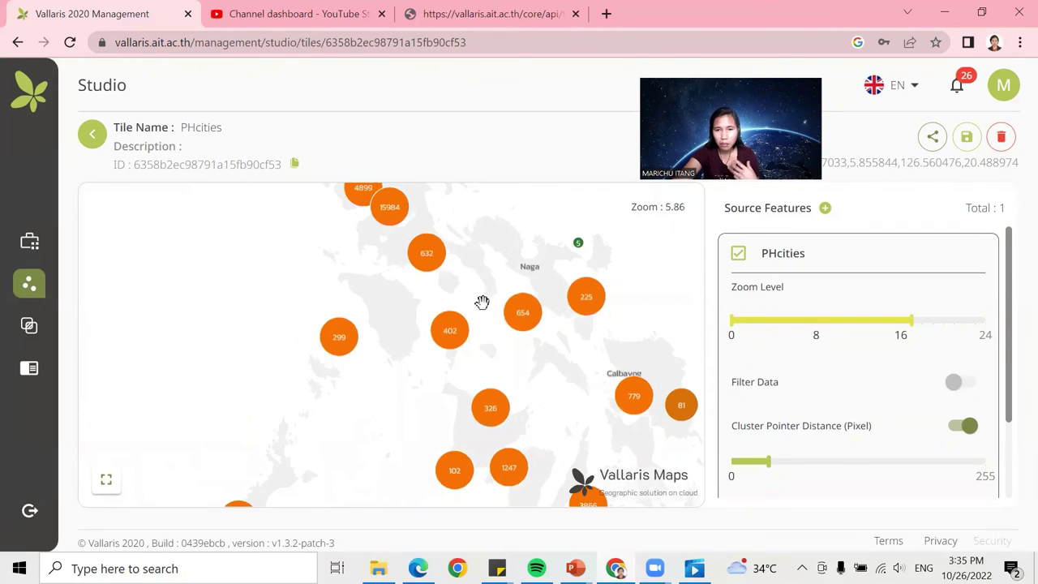
scroll(480, 305, up, 1)
scroll(479, 309, down, 1)
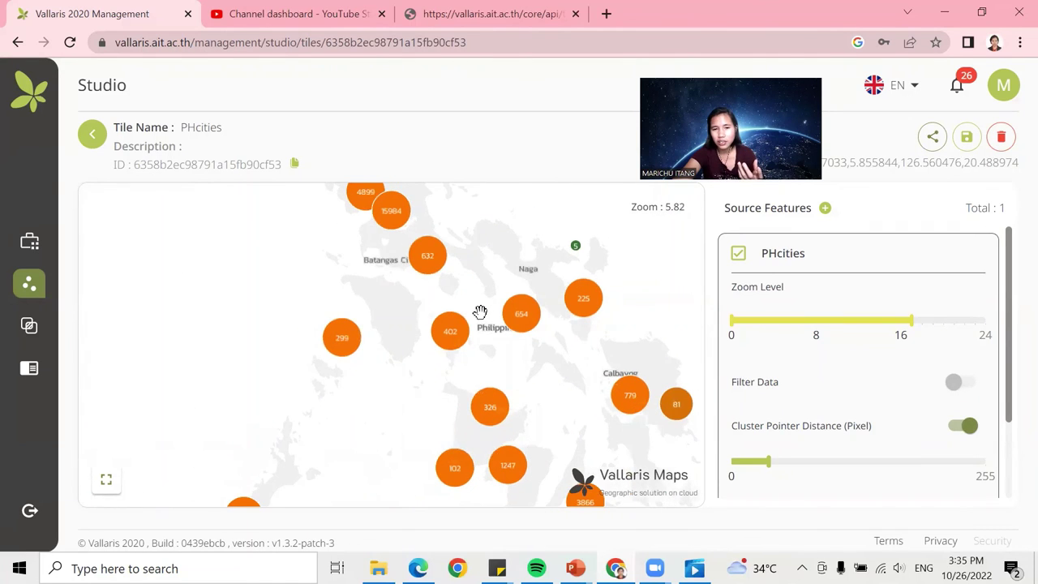
scroll(480, 313, down, 1)
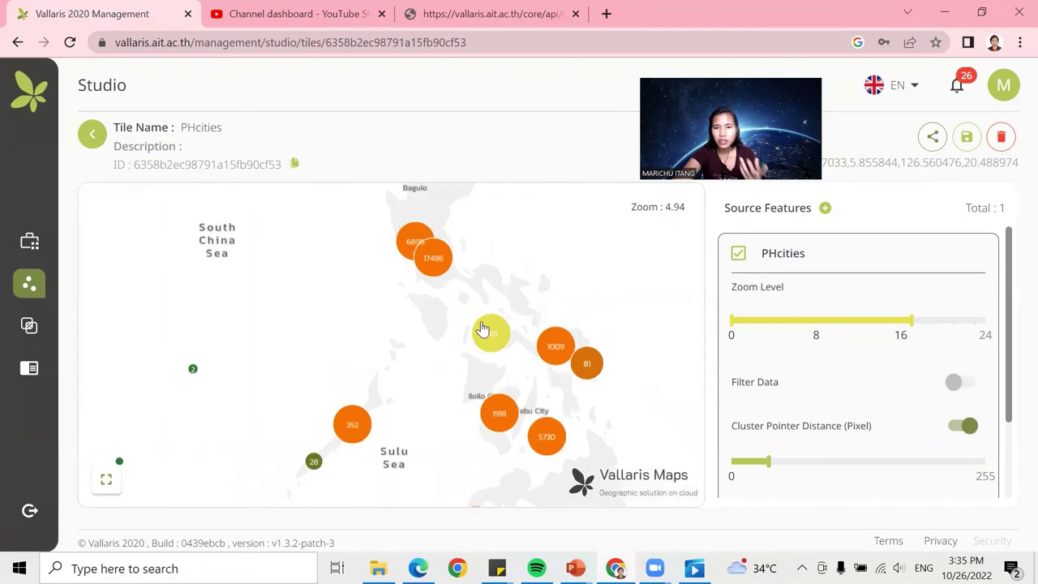
Disable cluster pointer distance for the PHcities source, save and regenerate the tiles, and check the job's status in the notifications.
click(961, 428)
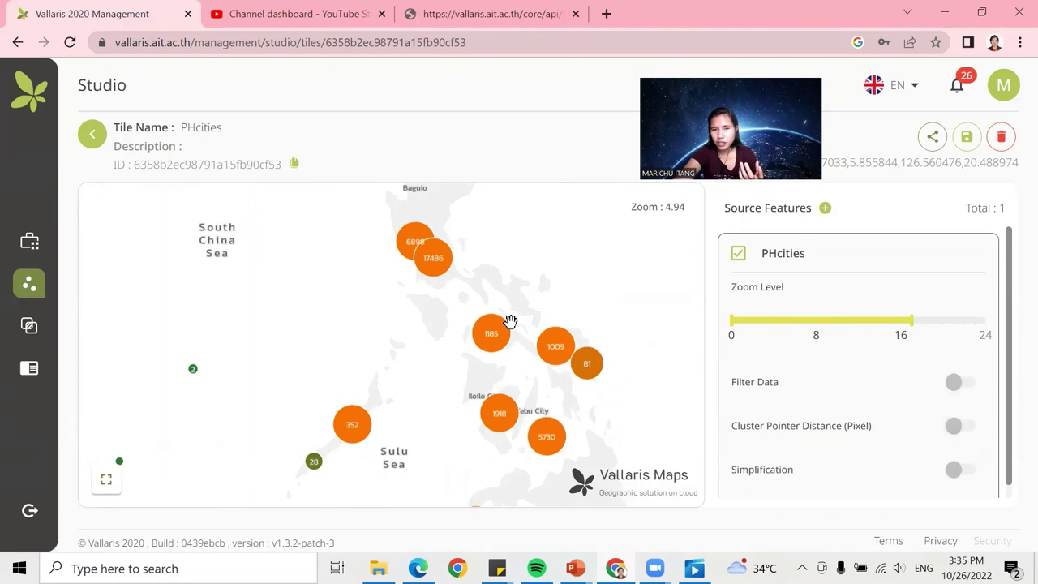
click(965, 139)
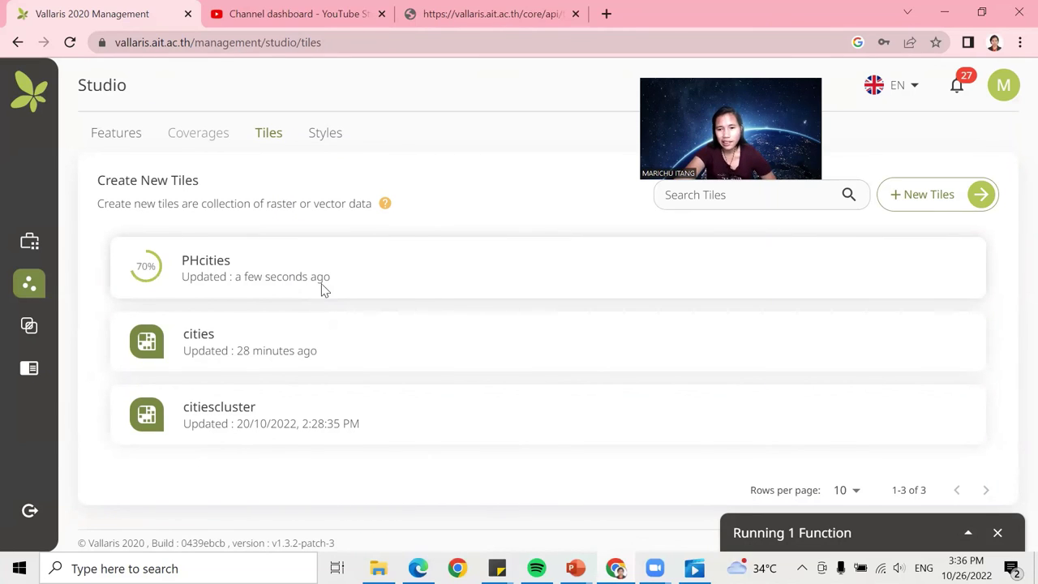
mouse_move(390, 263)
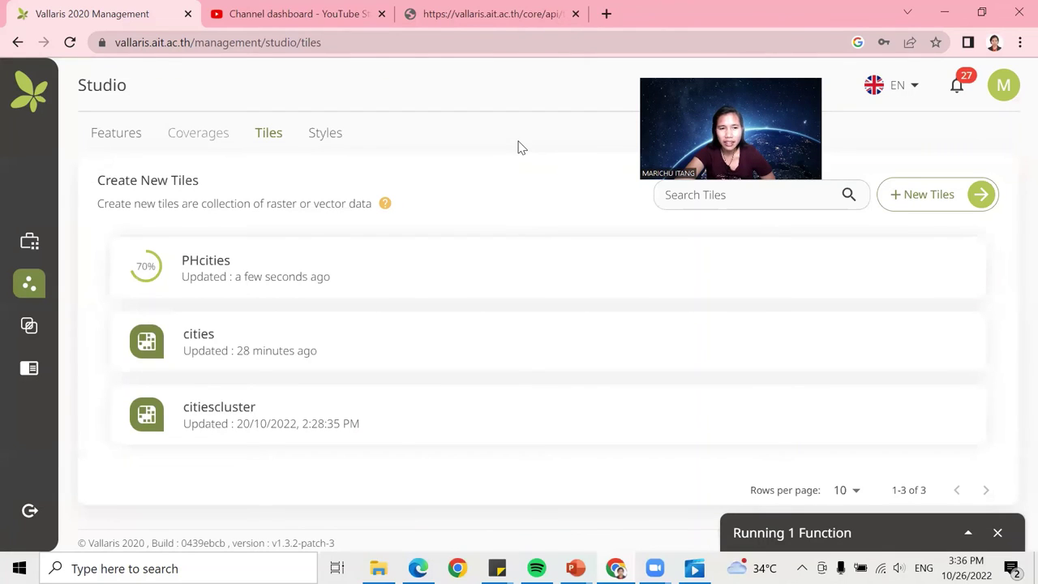
click(958, 89)
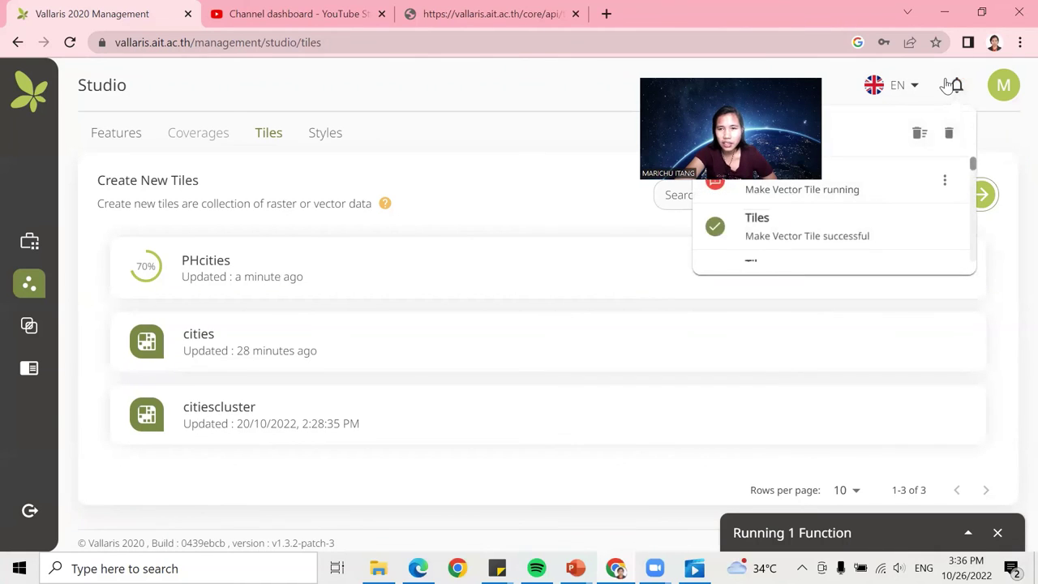
click(948, 85)
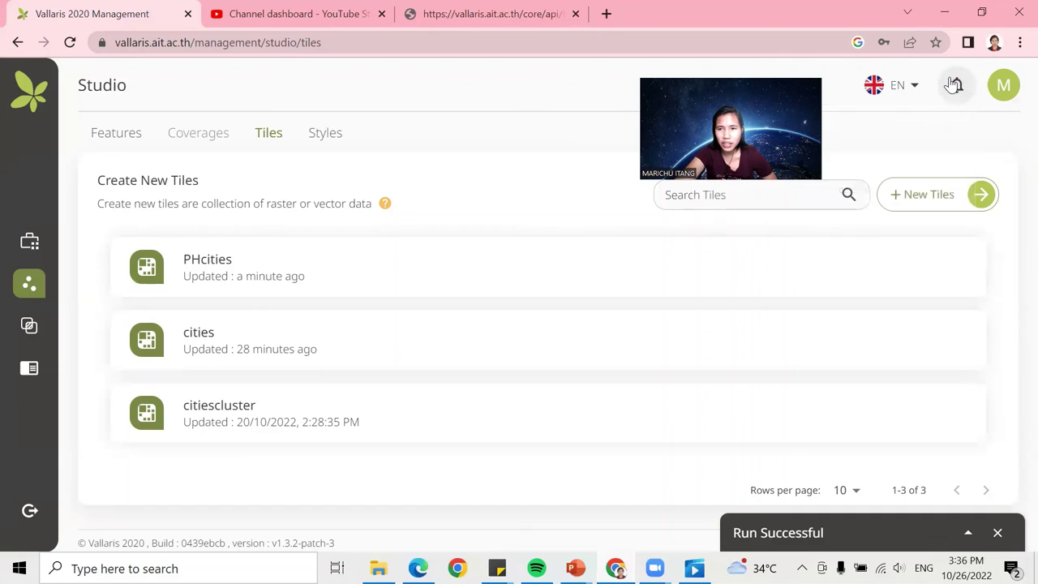
Reopen the PHcities tiles and inspect the unclustered city points over the Philippines at country and regional scale.
click(275, 268)
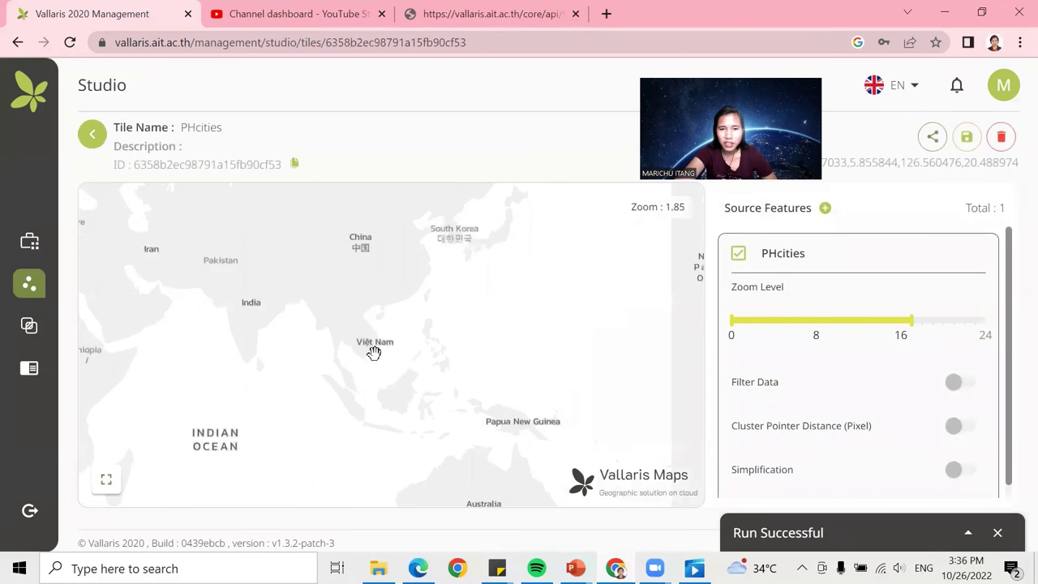
scroll(429, 364, up, 5)
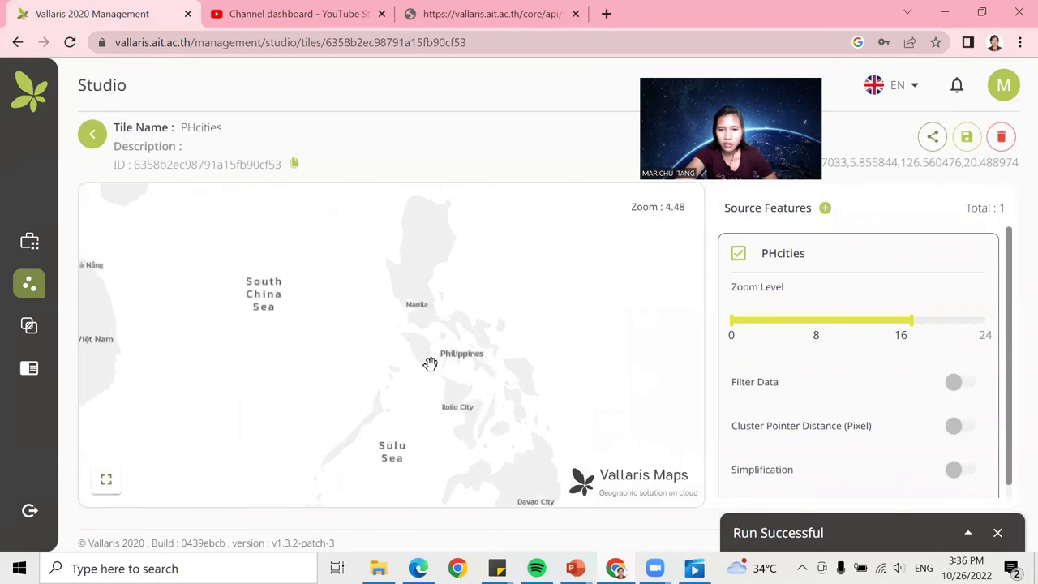
scroll(430, 364, up, 3)
scroll(430, 363, down, 1)
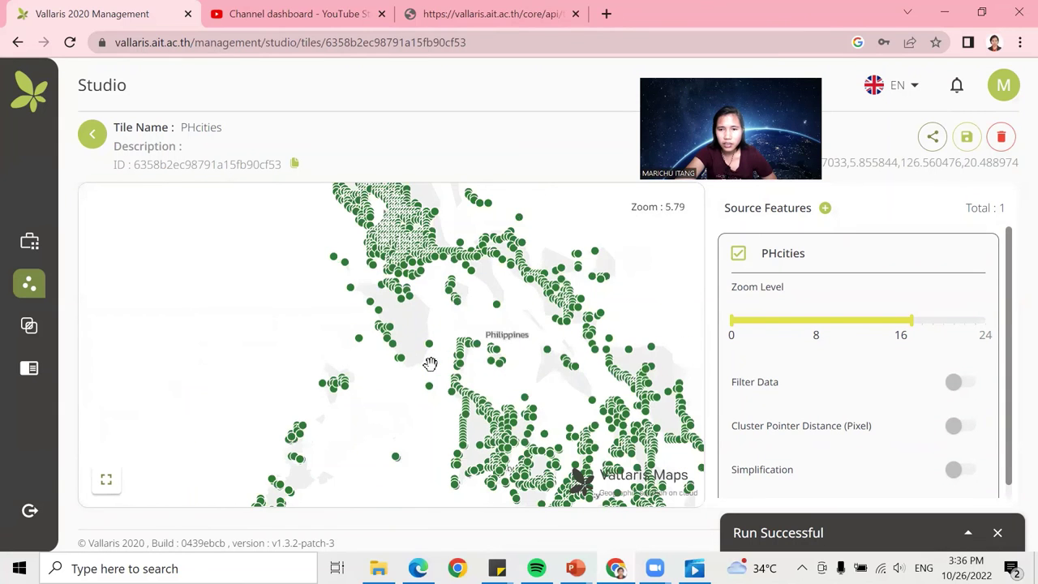
drag(429, 364, 364, 377)
scroll(358, 384, down, 3)
scroll(354, 347, down, 3)
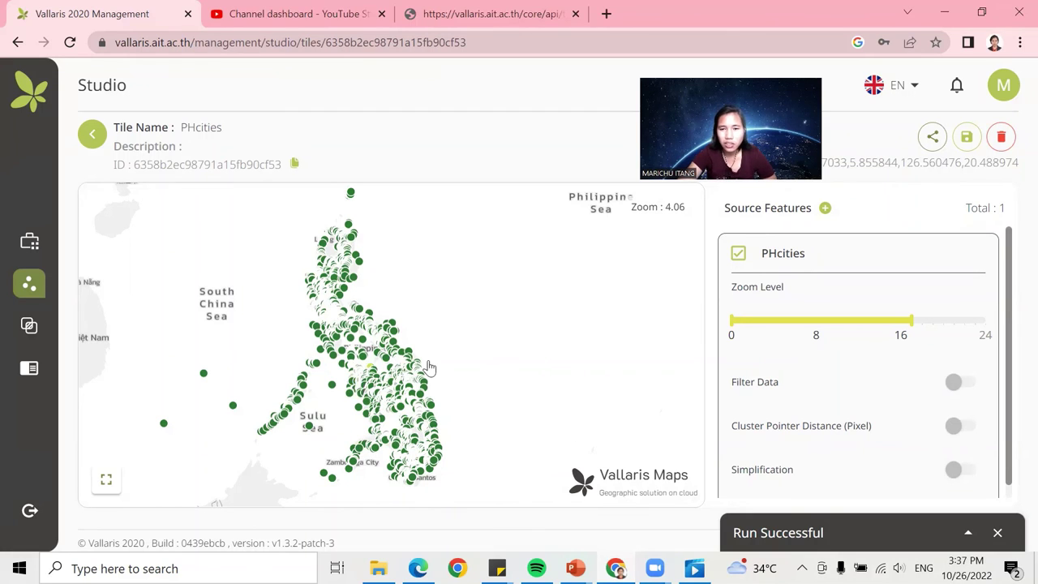
scroll(394, 373, up, 5)
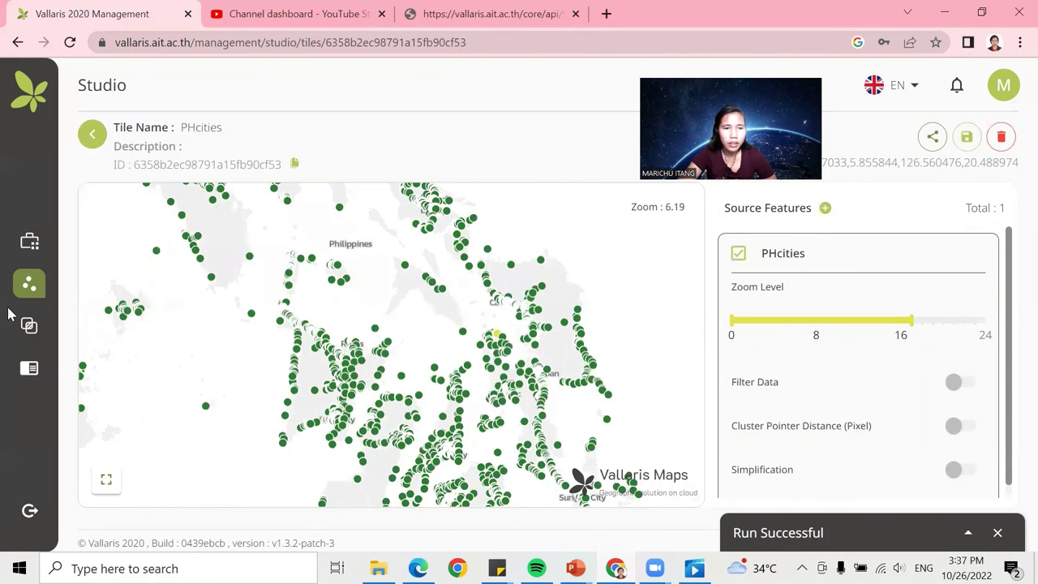
Open the cities style from the Studio's styles in the style editor and zoom in on its city points.
click(29, 285)
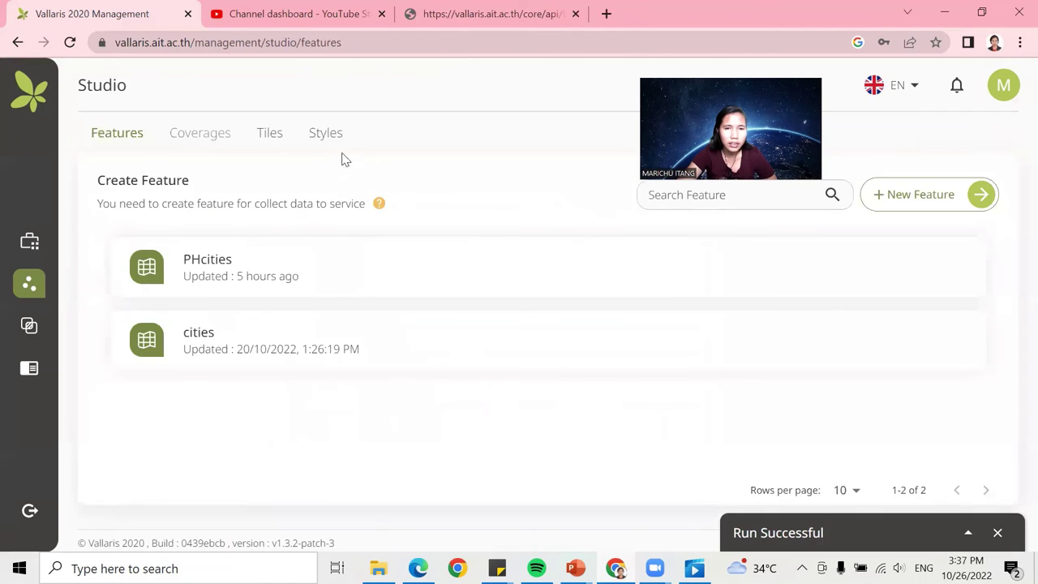
click(332, 132)
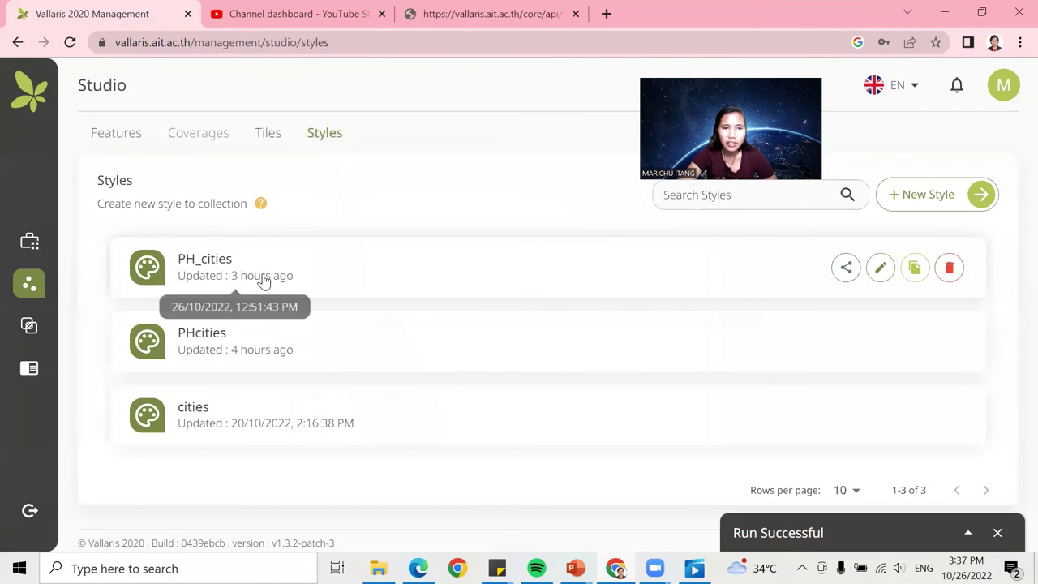
click(214, 424)
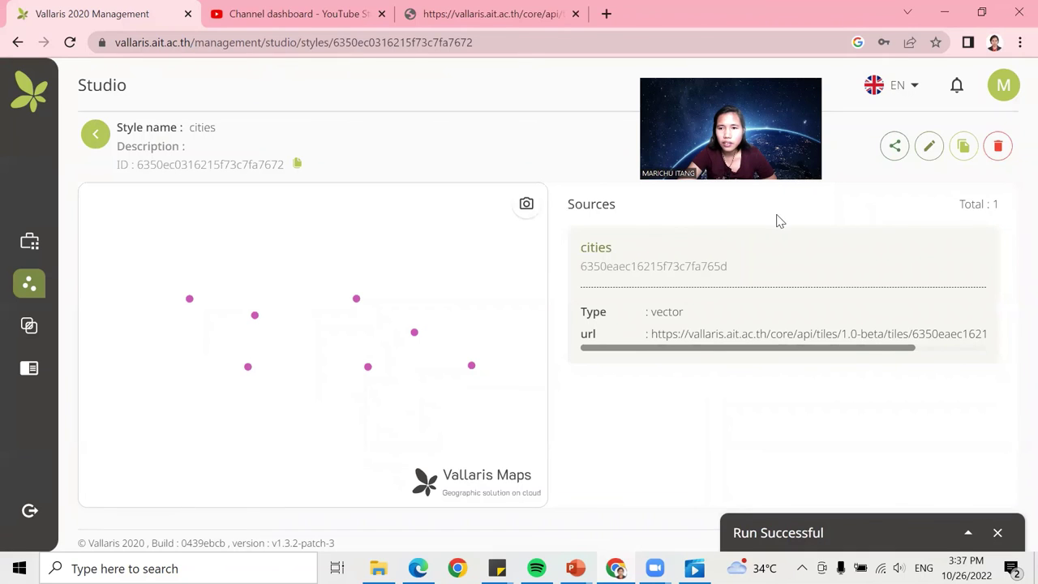
click(923, 154)
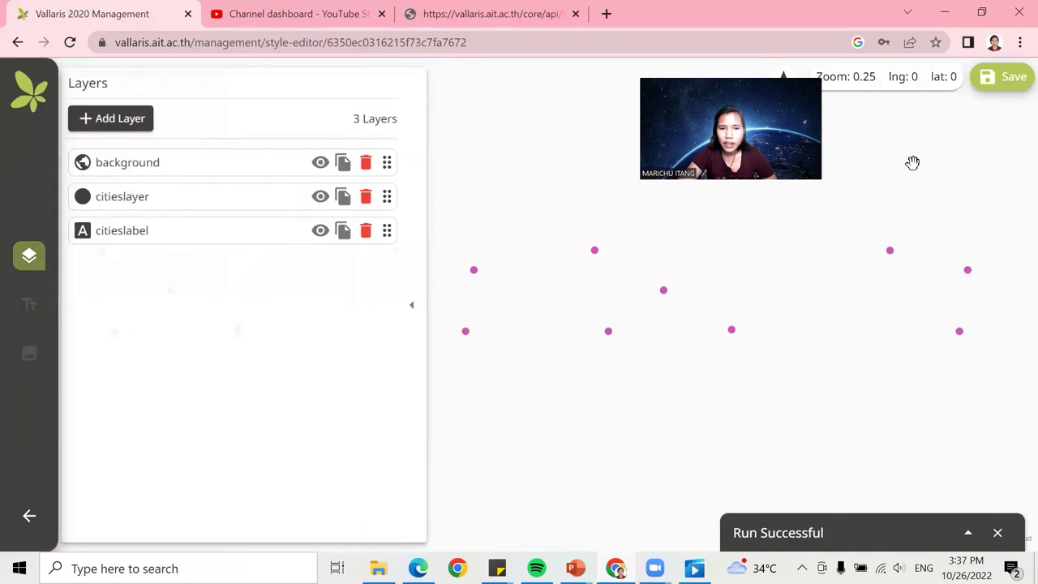
scroll(501, 335, up, 5)
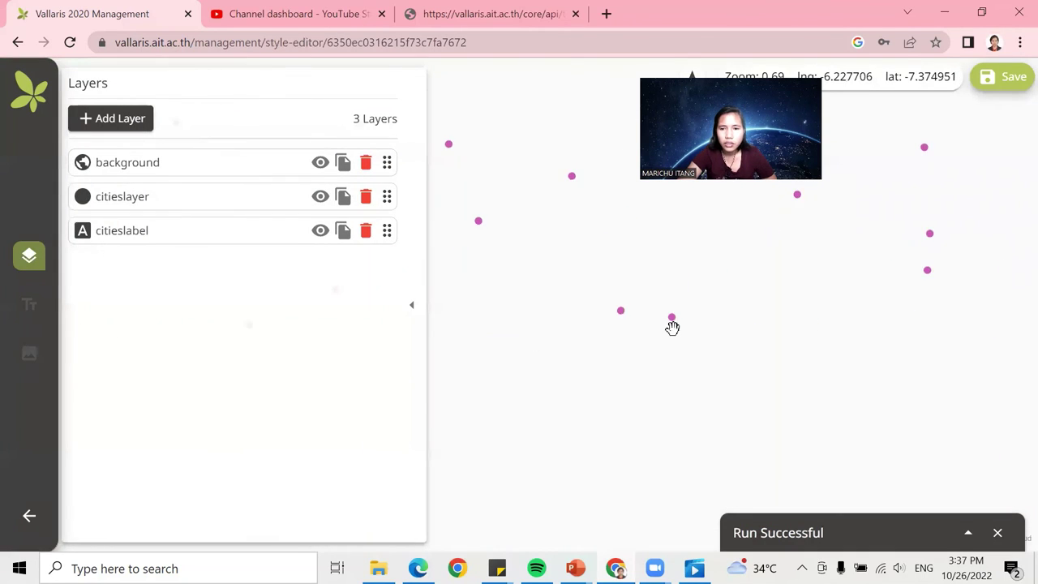
scroll(680, 306, up, 8)
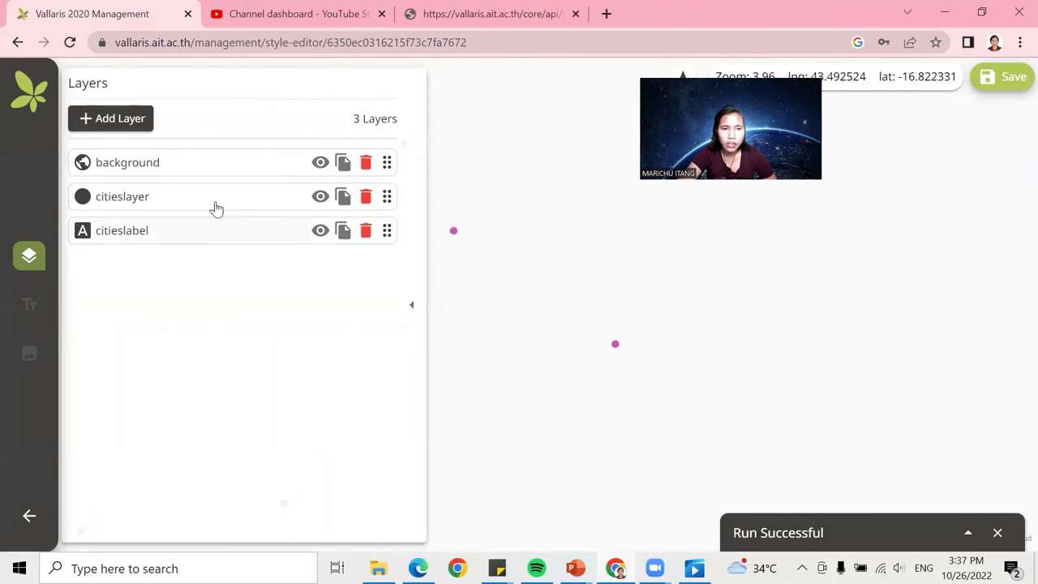
Select the citieslabel layer and examine the city name labels on the map at different zoom levels around Dar es Salaam.
click(173, 235)
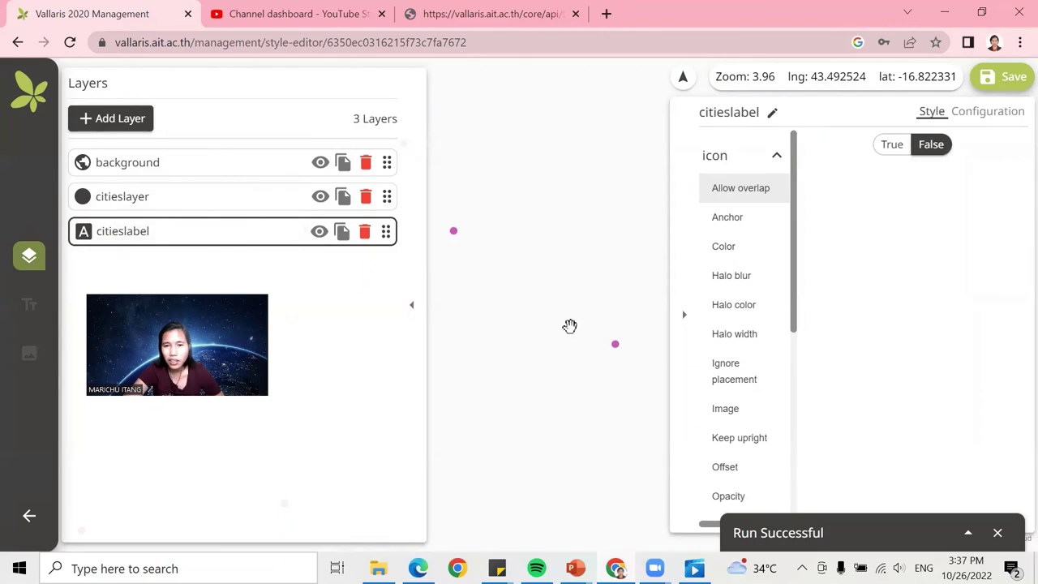
drag(572, 338, 598, 352)
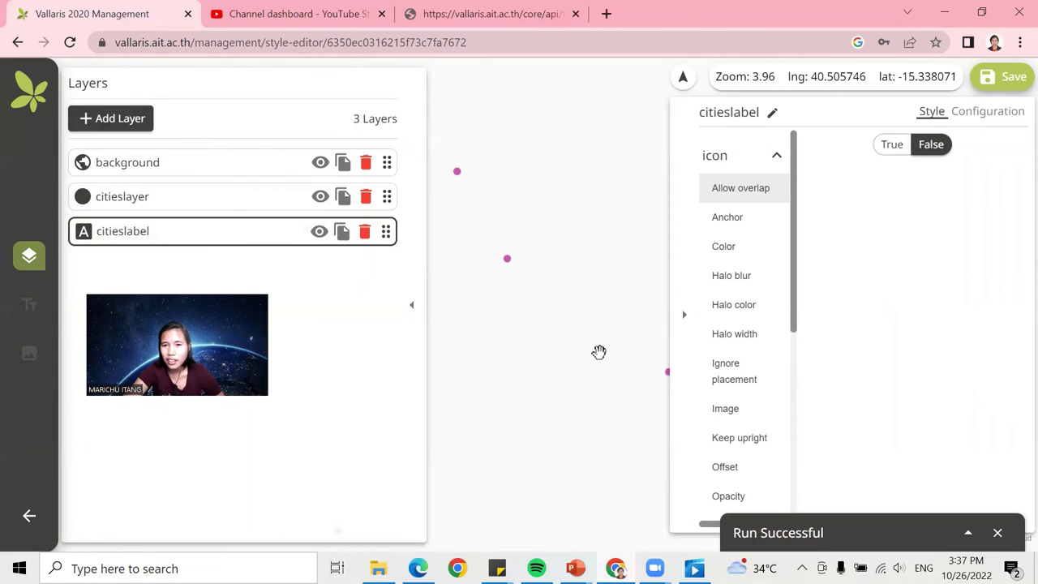
scroll(579, 339, down, 2)
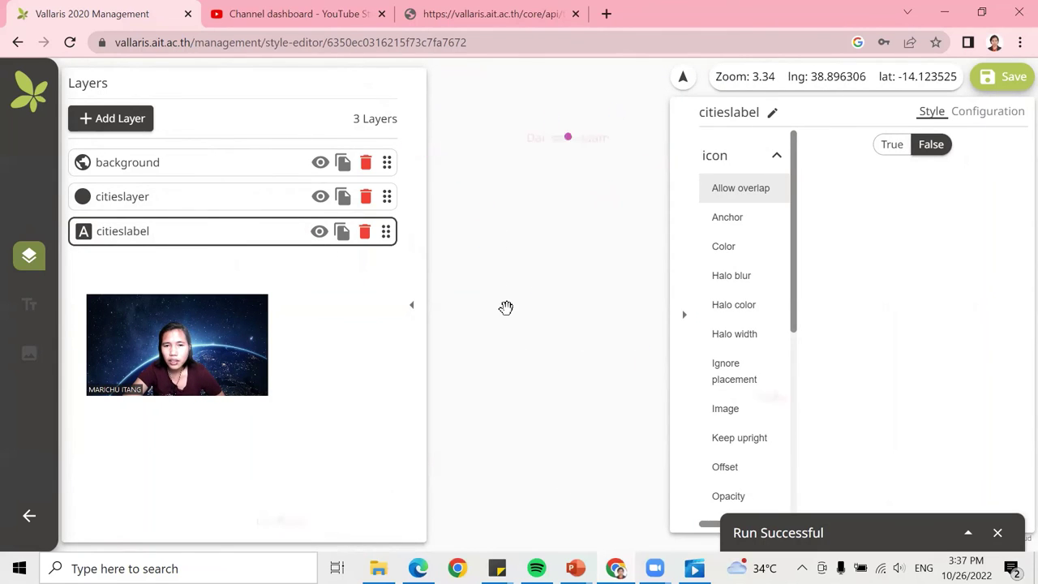
scroll(502, 316, up, 3)
scroll(568, 211, up, 3)
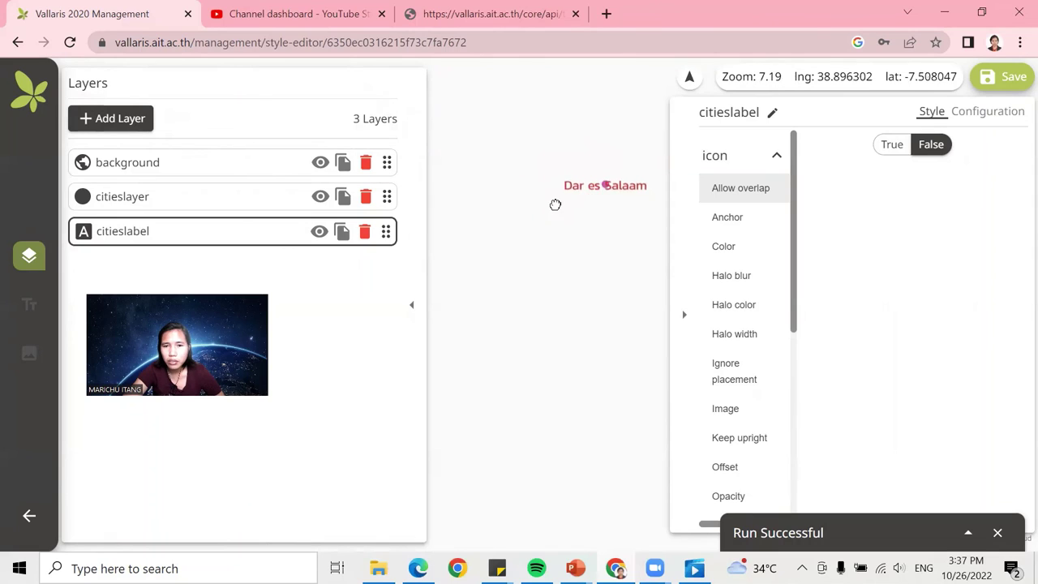
drag(554, 204, 512, 232)
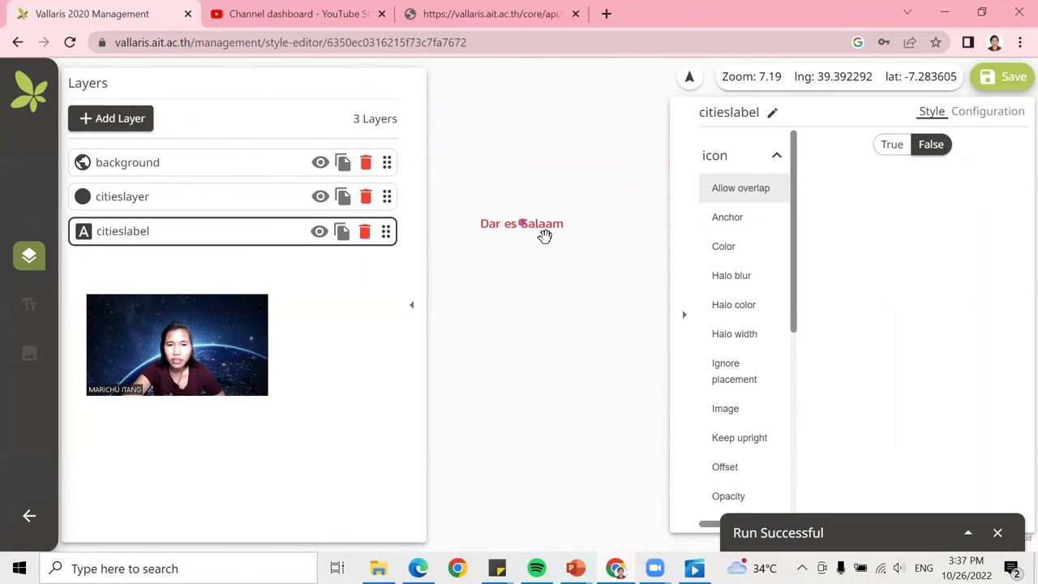
scroll(537, 234, down, 2)
scroll(544, 271, down, 5)
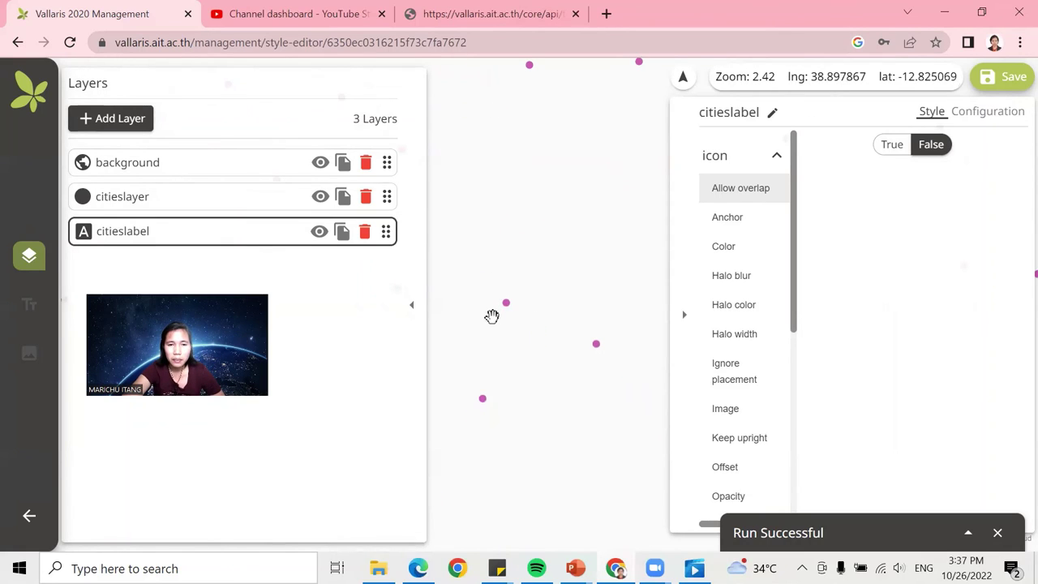
drag(492, 318, 540, 332)
scroll(551, 292, up, 5)
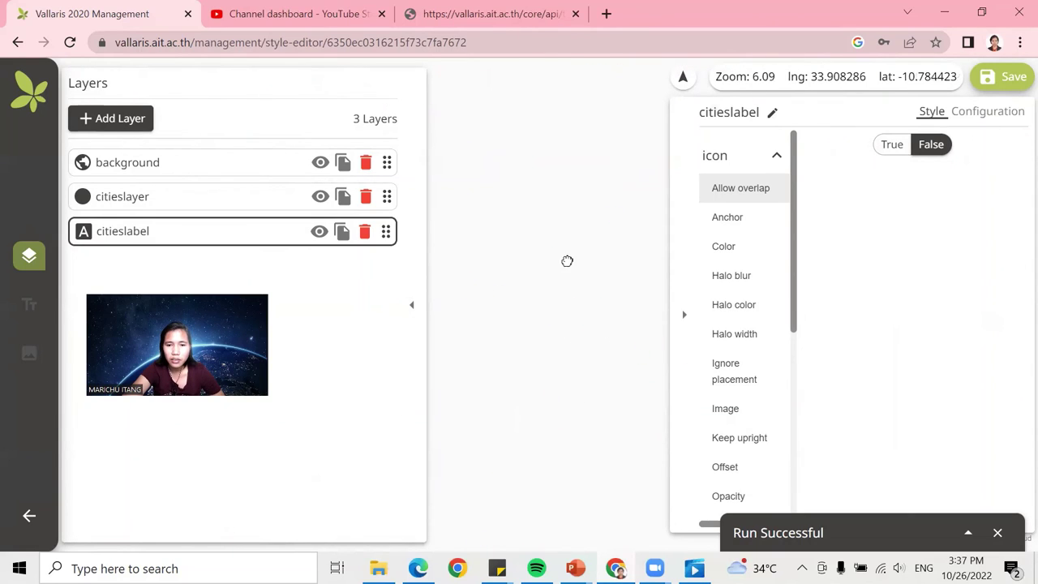
Examine the available text style properties of the citieslabel layer, from overlap, colour and font to size and transform.
scroll(549, 278, down, 1)
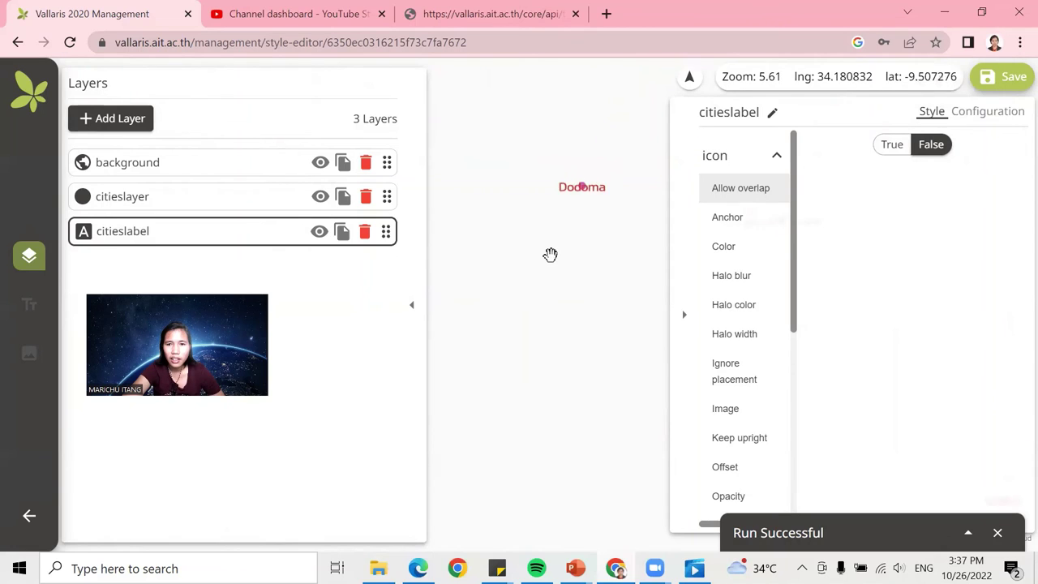
scroll(573, 217, up, 2)
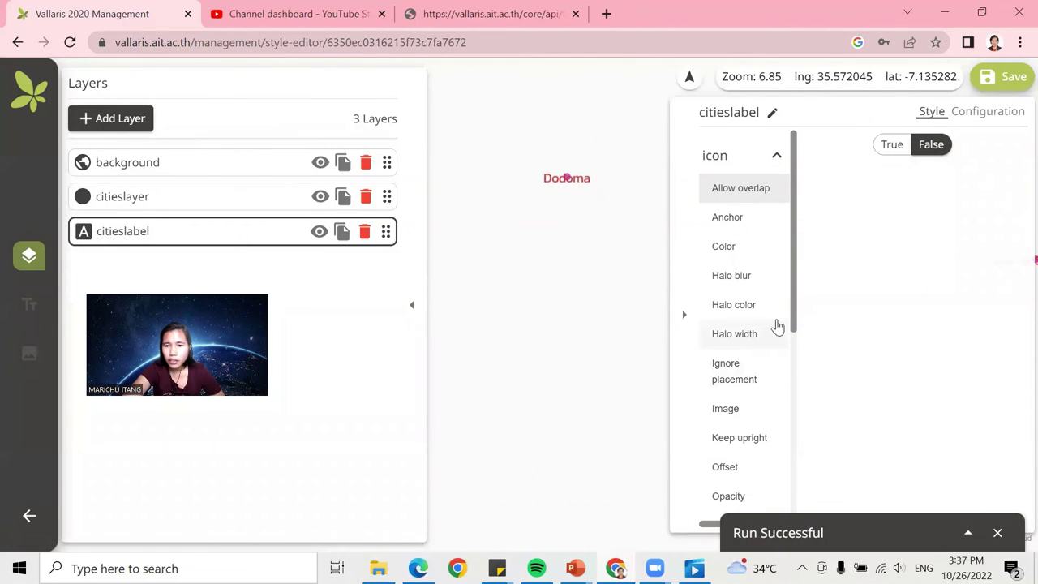
drag(795, 312, 776, 511)
click(717, 489)
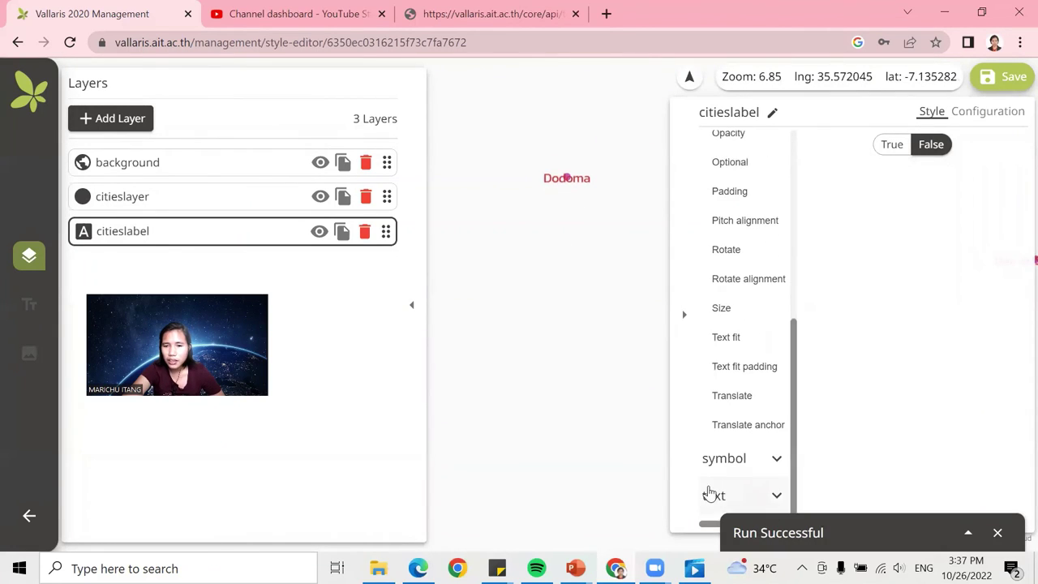
scroll(732, 213, up, 3)
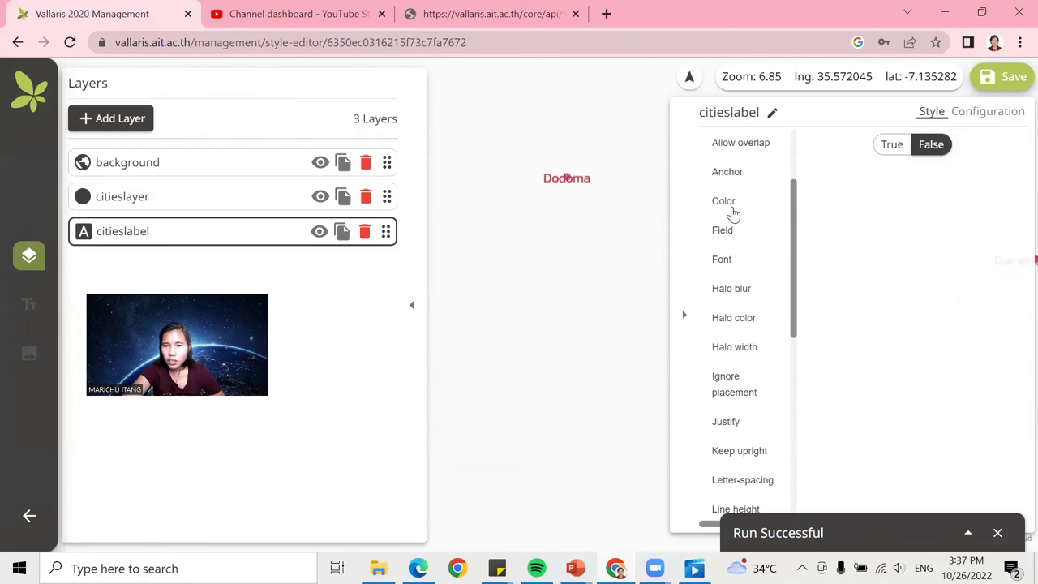
scroll(730, 215, down, 1)
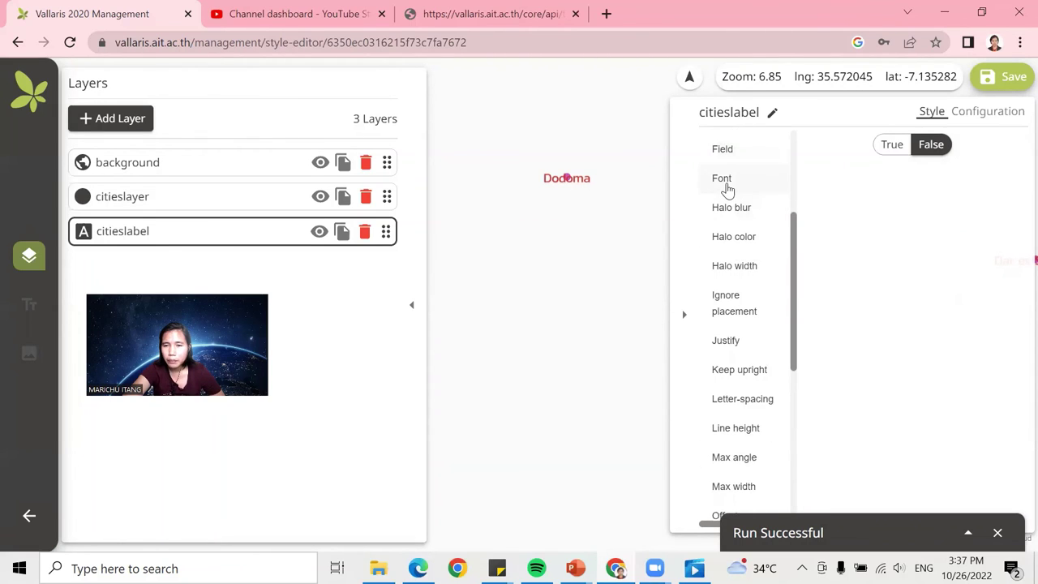
scroll(730, 227, up, 2)
scroll(738, 301, down, 6)
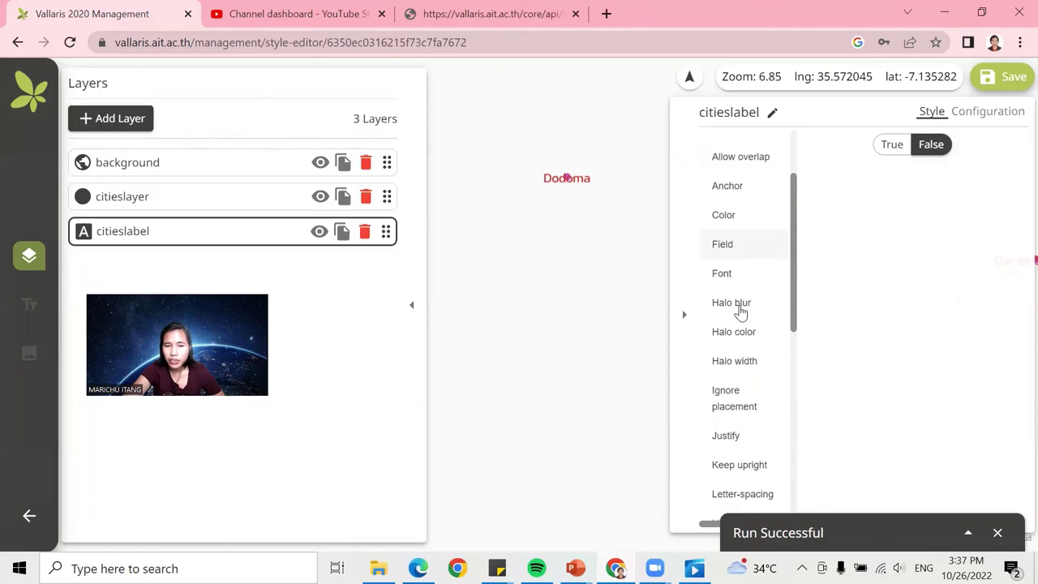
scroll(740, 313, down, 1)
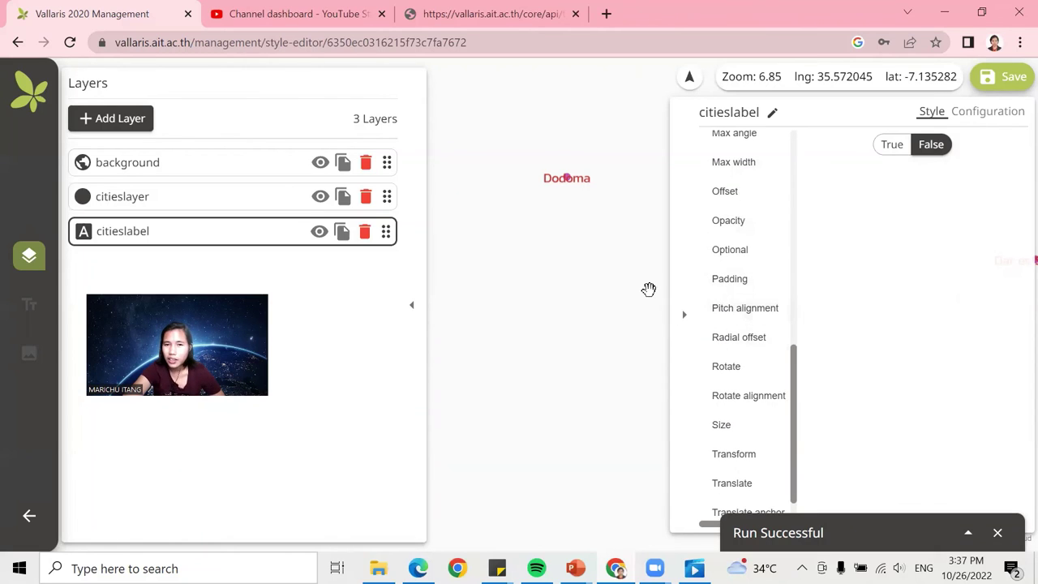
Set the radius of the citieslayer points to 10.
click(136, 197)
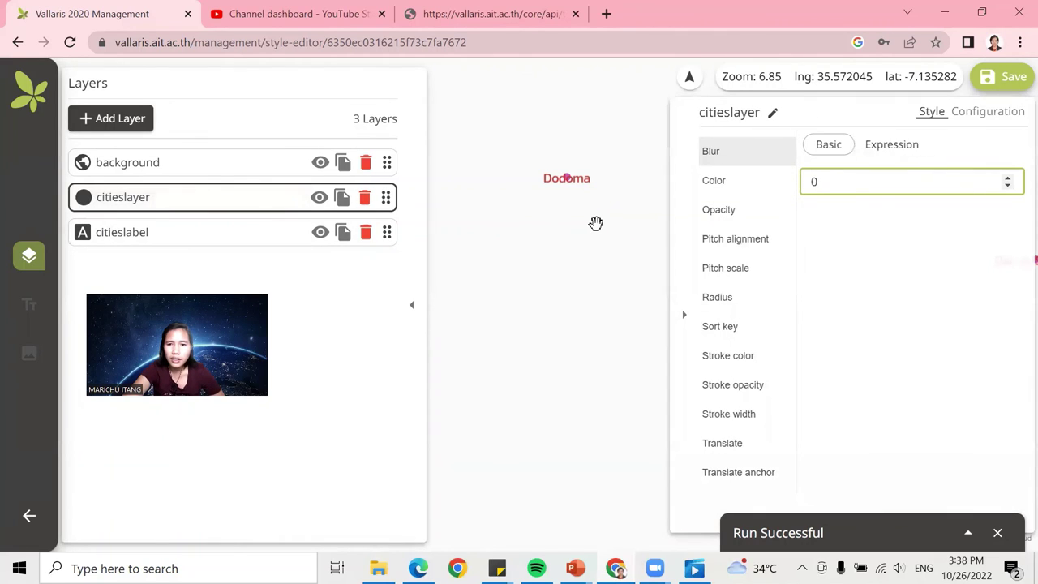
click(728, 297)
click(1007, 180)
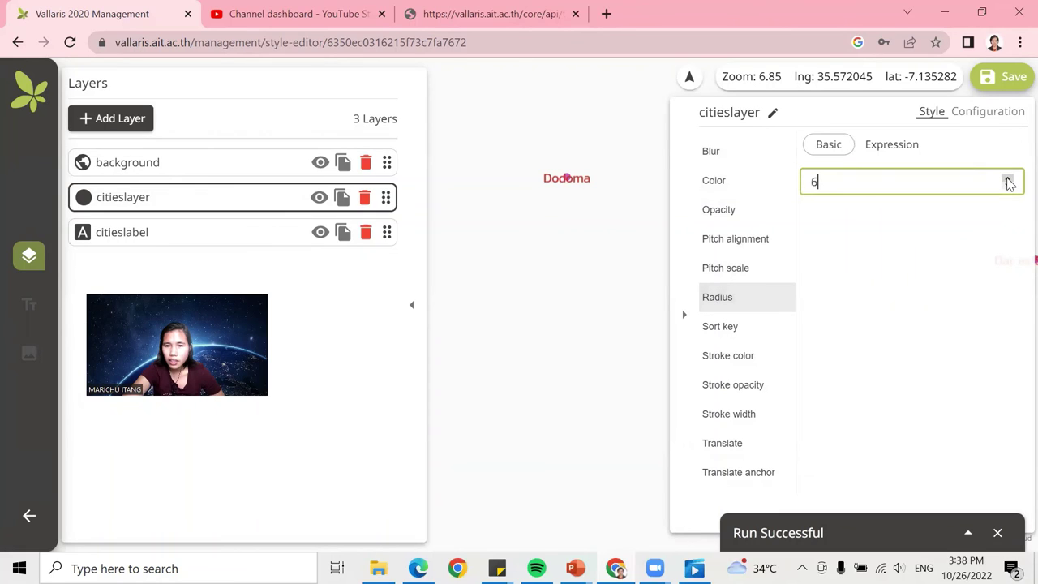
click(1007, 180)
click(1007, 180)
click(1007, 180)
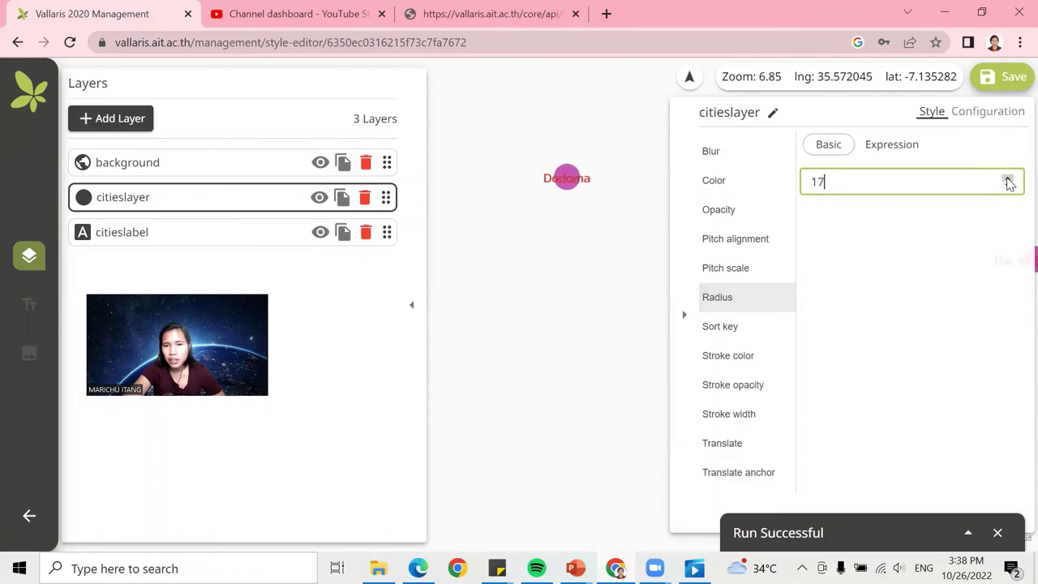
click(1007, 180)
click(1007, 184)
click(1007, 185)
click(1007, 185)
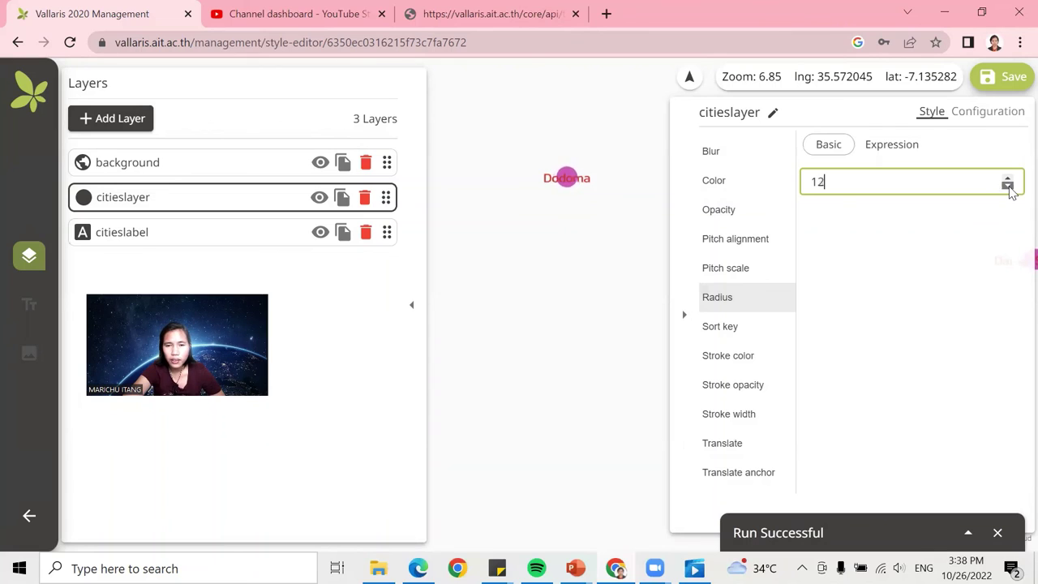
click(1007, 185)
Check the resized city points and labels from regional to world scale and save the style.
click(526, 252)
scroll(551, 251, down, 8)
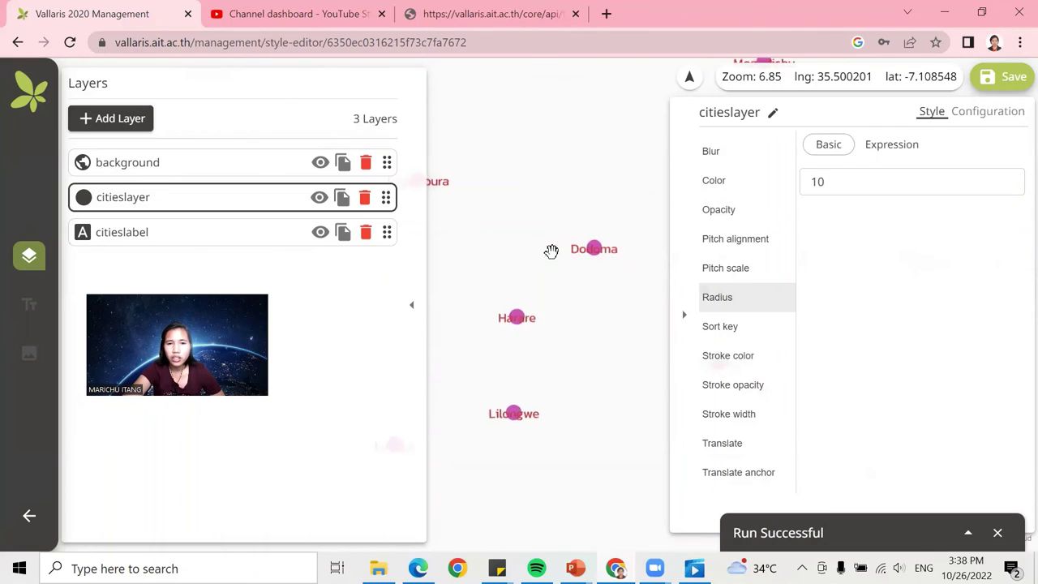
scroll(551, 251, down, 3)
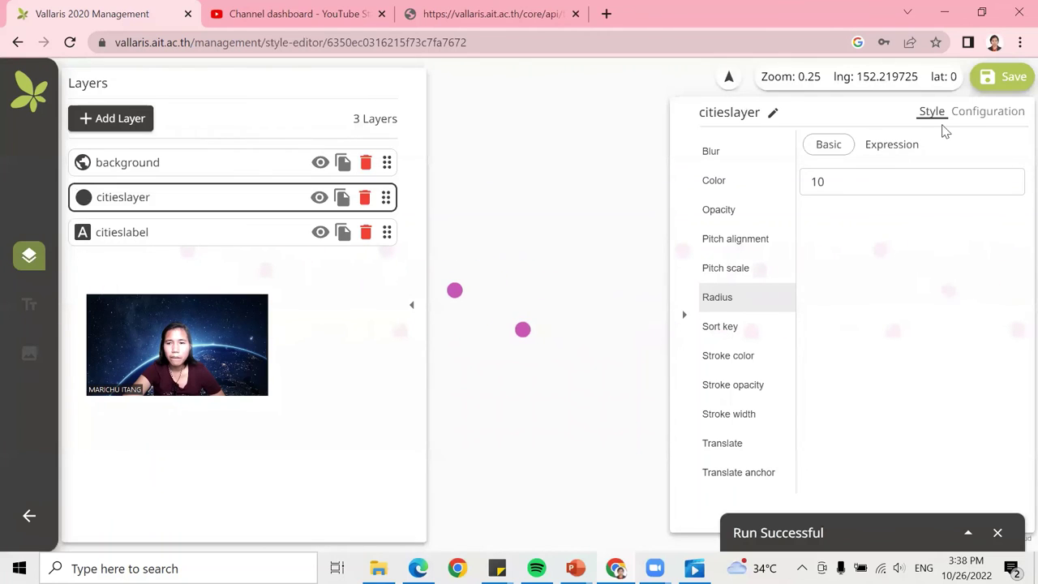
click(1002, 88)
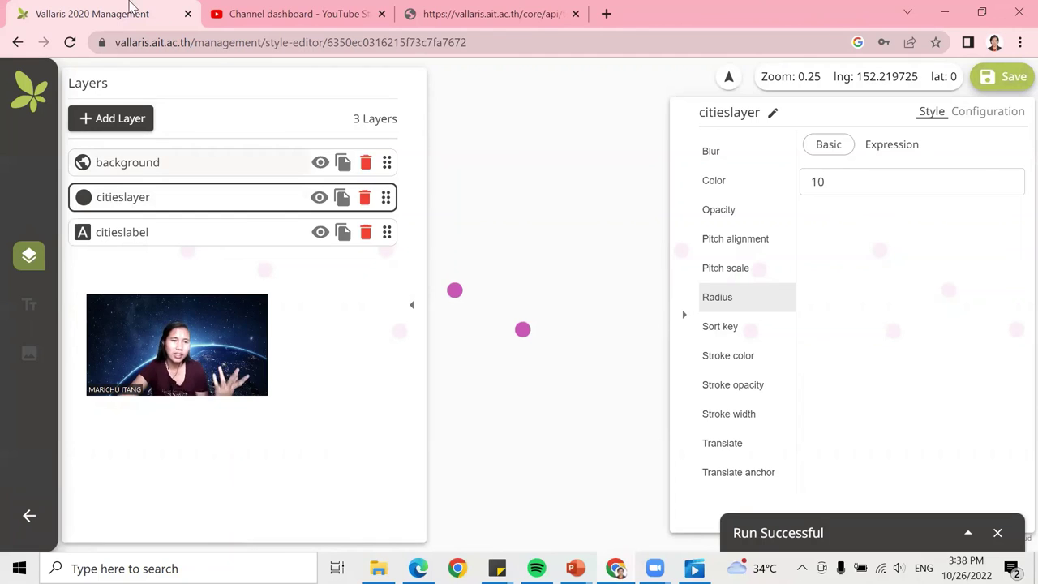
Start a new layer in the cities style.
click(120, 128)
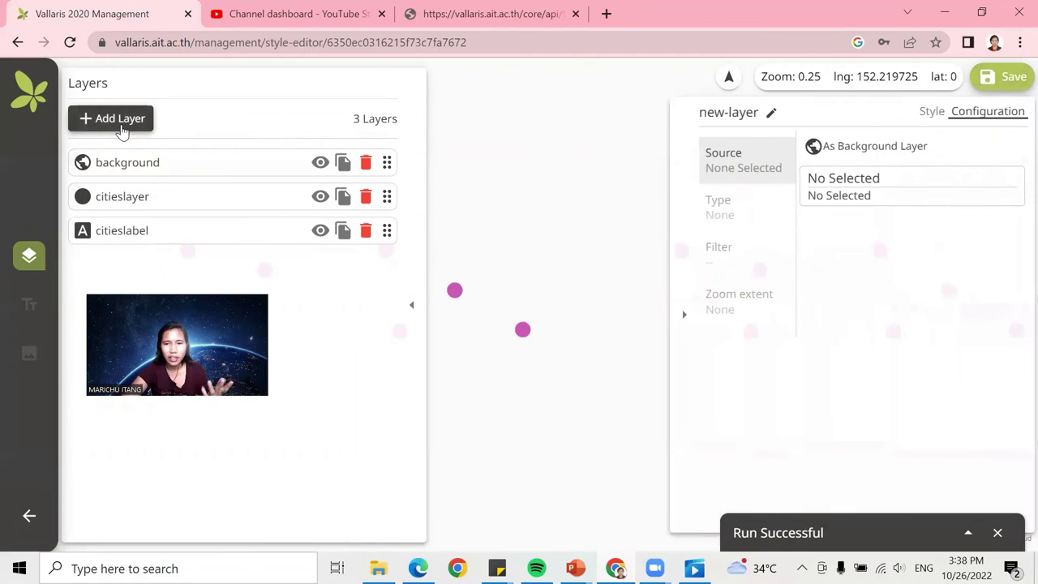